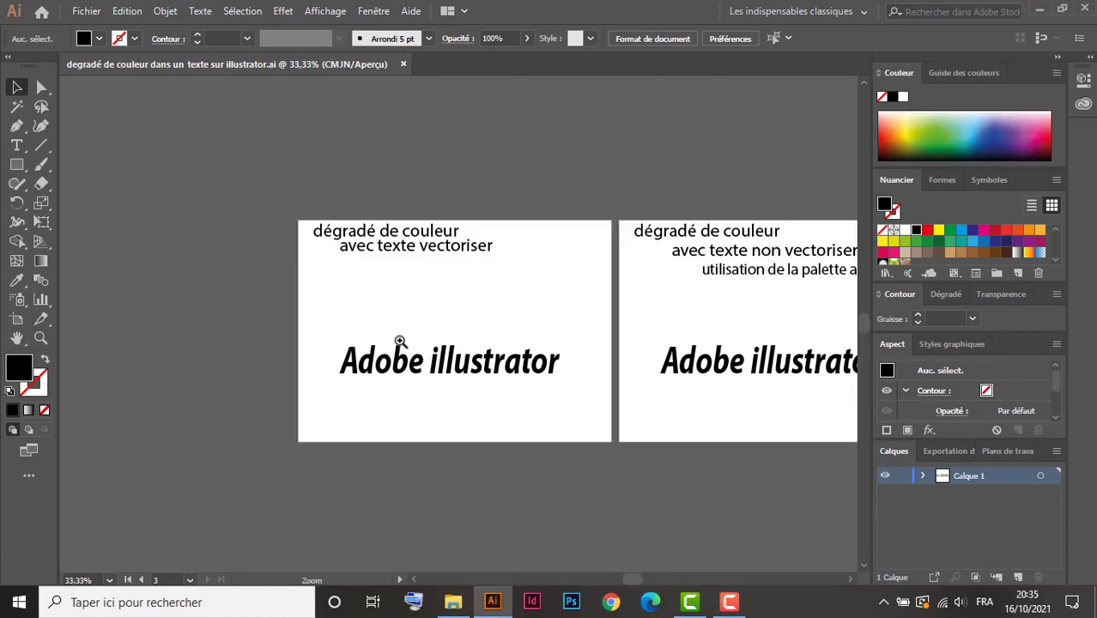
Step: Apply the yellow-orange gradient swatch to the "Adobe illustrator" text under "avec texte vectoriser" and convert that text to outlines
{"action": "left_click", "coordinate": [218, 308], "text": "ctrl"}
{"action": "left_click", "coordinate": [443, 328], "text": "ctrl"}
{"action": "left_click", "coordinate": [440, 312], "text": "ctrl"}
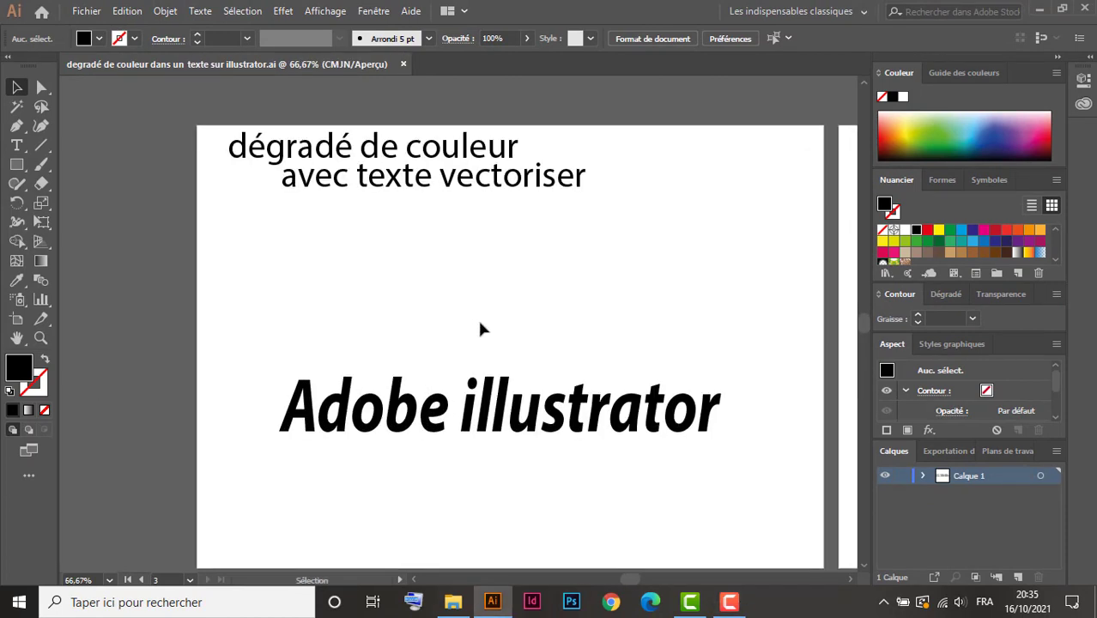
{"action": "left_click_drag", "start_coordinate": [554, 318], "coordinate": [507, 298]}
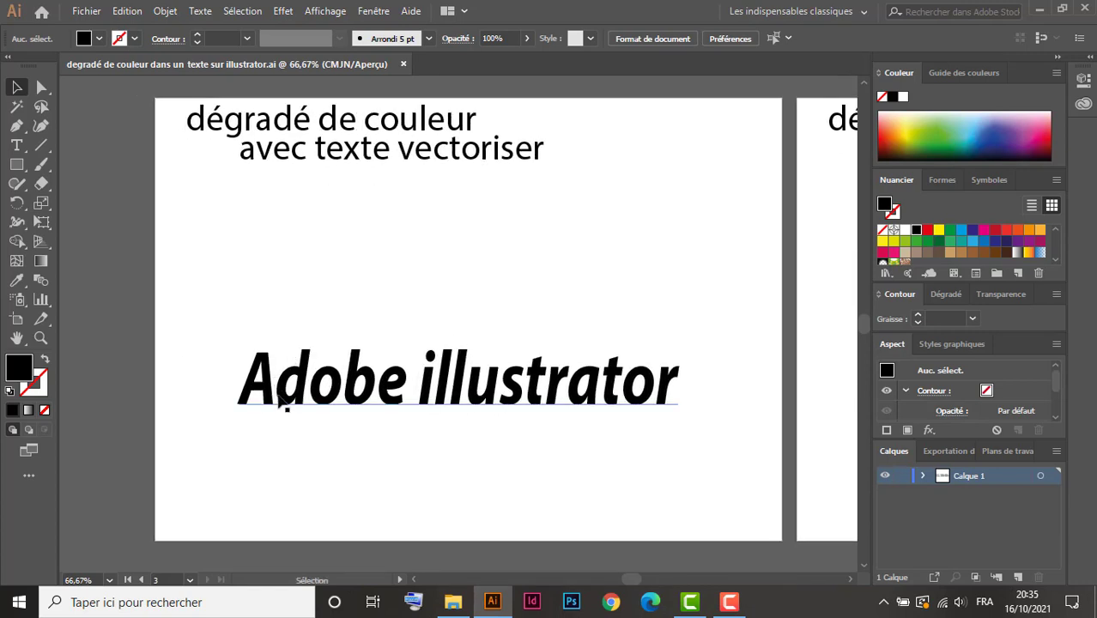
{"action": "left_click", "coordinate": [443, 391]}
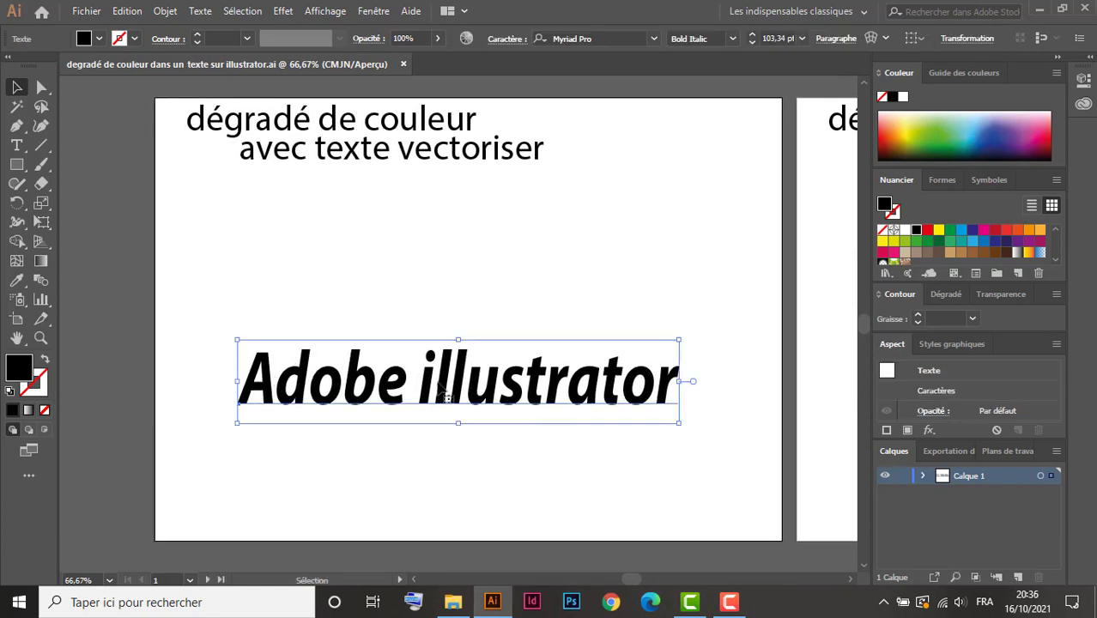
{"action": "left_click", "coordinate": [1028, 255]}
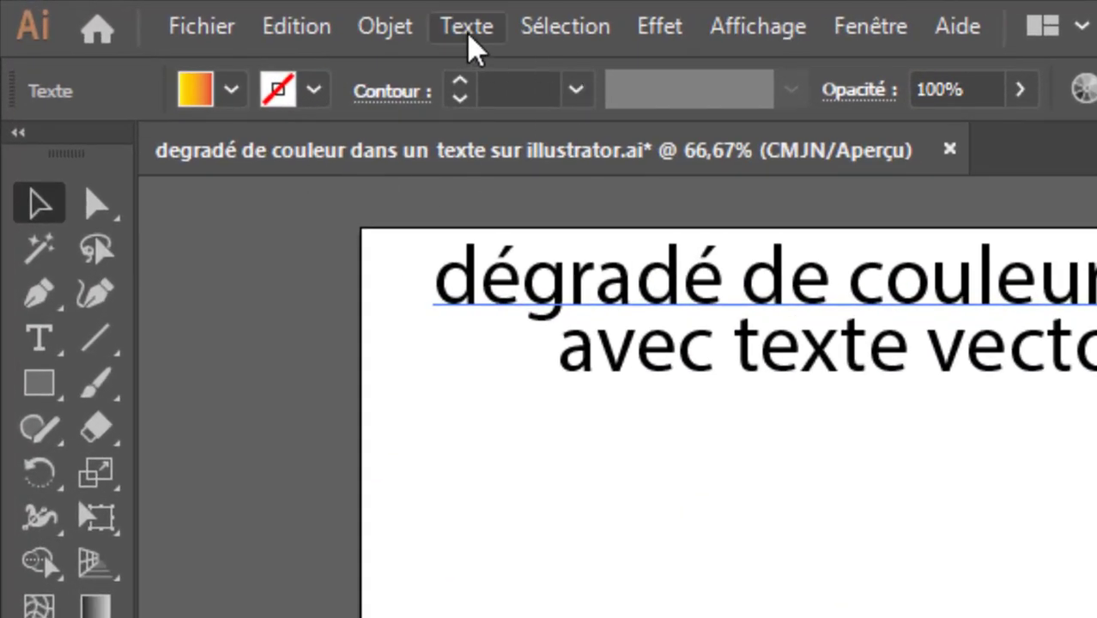
{"action": "left_click", "coordinate": [469, 34]}
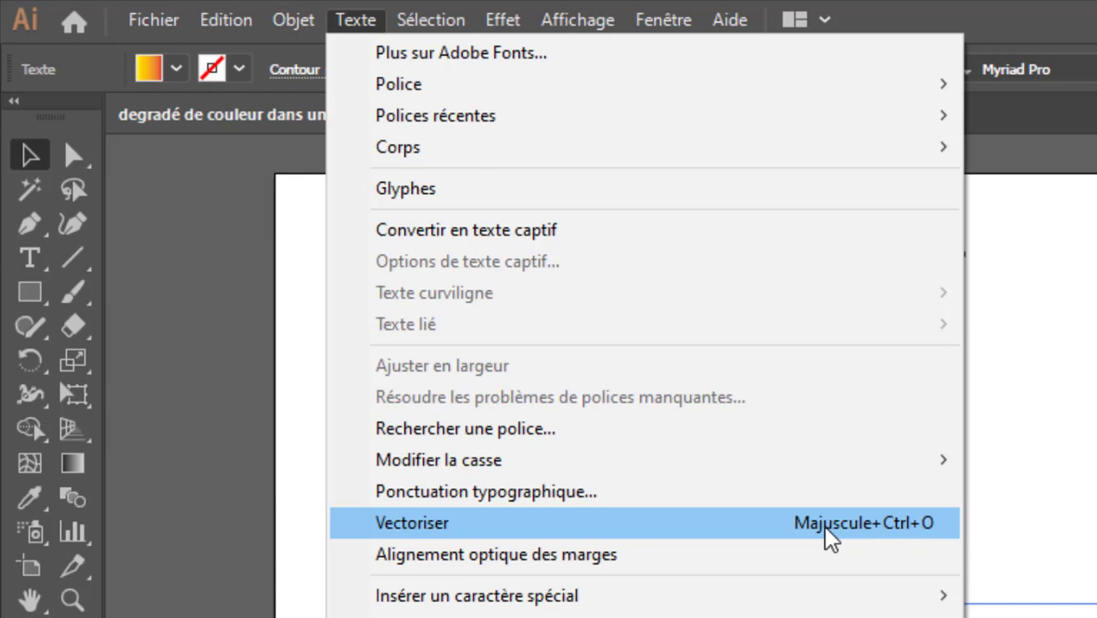
{"action": "left_click", "coordinate": [745, 528]}
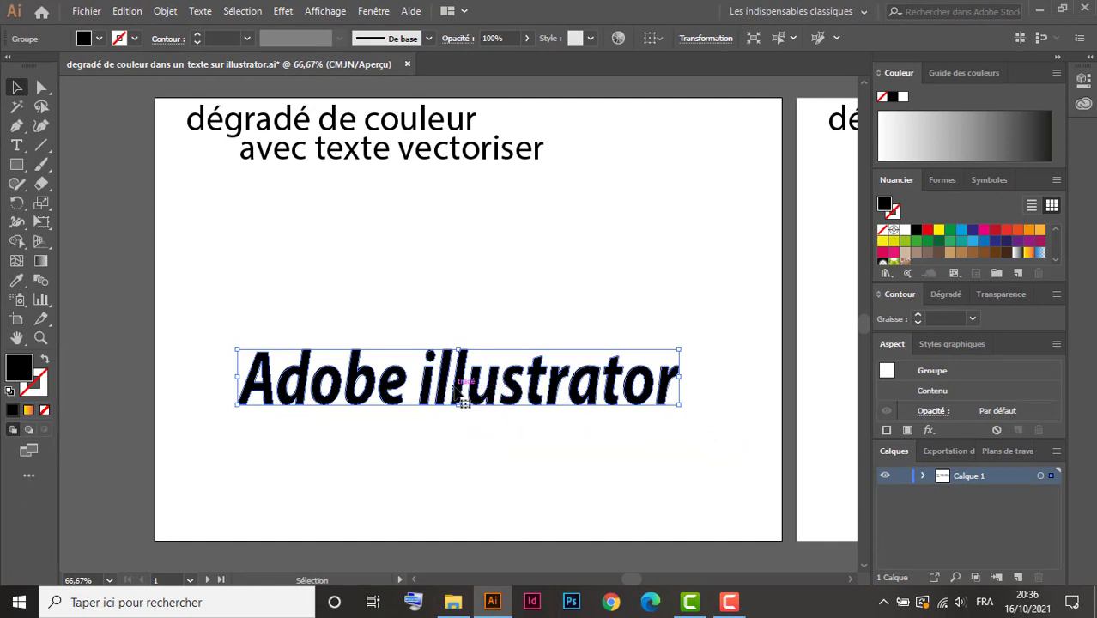
Step: Try stretching the tops of the outlined letters "A" and "b" upward by their anchor points, and undo both edits
{"action": "left_click", "coordinate": [42, 87]}
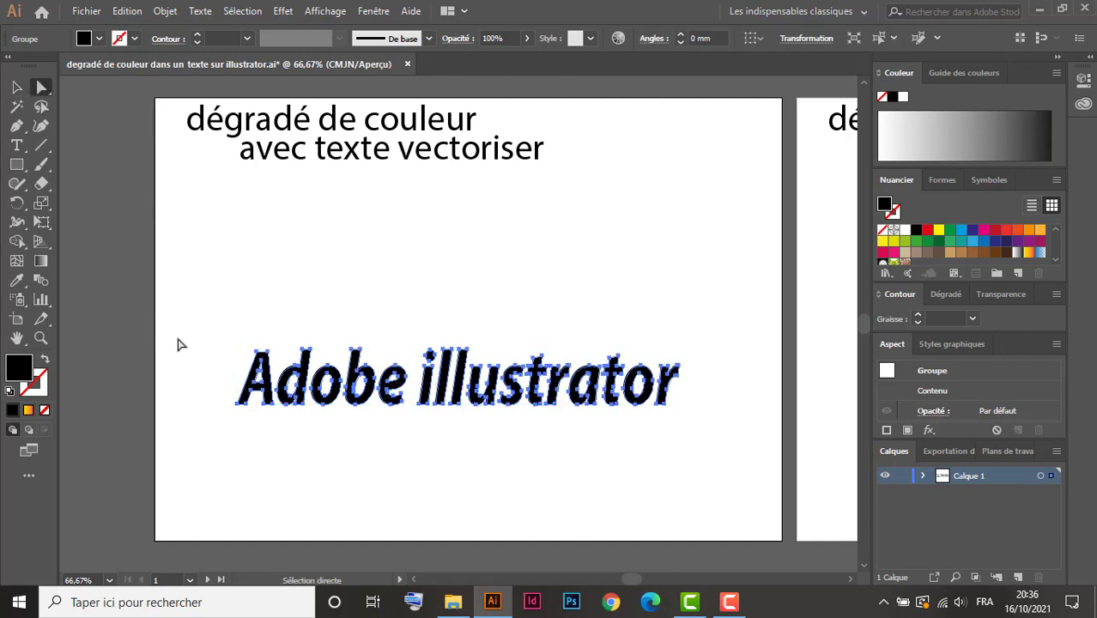
{"action": "left_click_drag", "start_coordinate": [272, 345], "coordinate": [272, 255]}
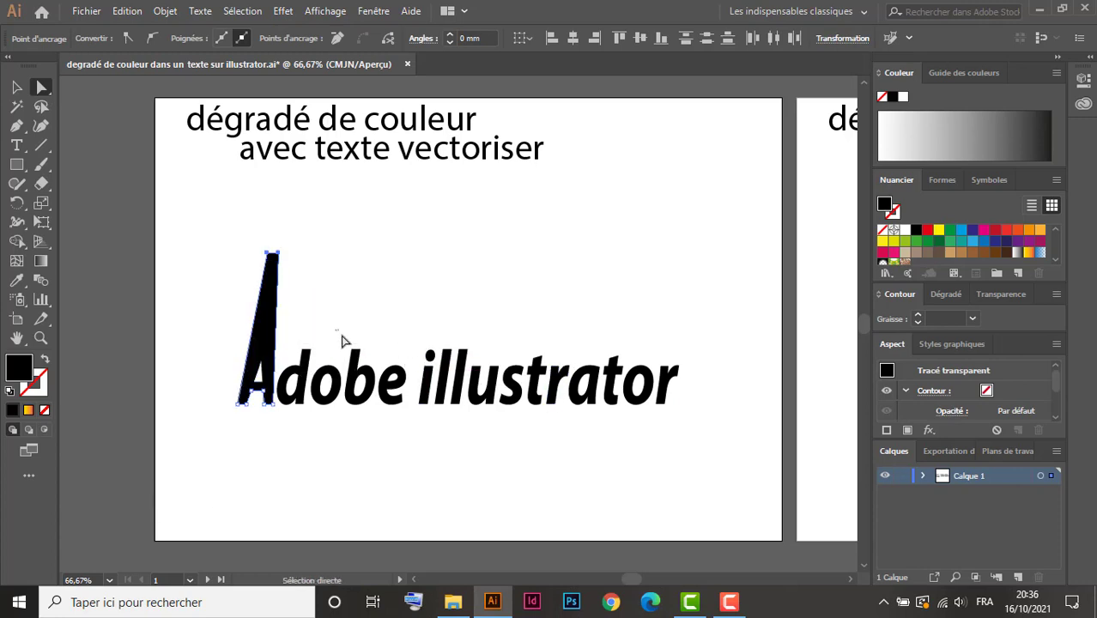
{"action": "left_click_drag", "start_coordinate": [336, 331], "coordinate": [369, 273]}
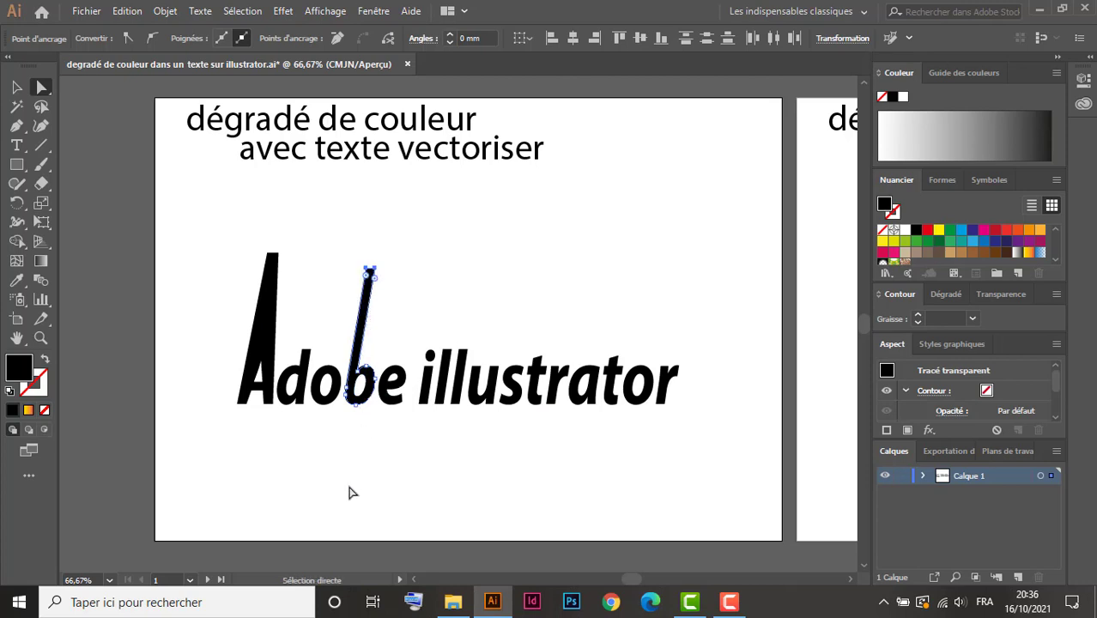
{"action": "key", "text": "ctrl+z"}
{"action": "key", "text": "ctrl+z"}
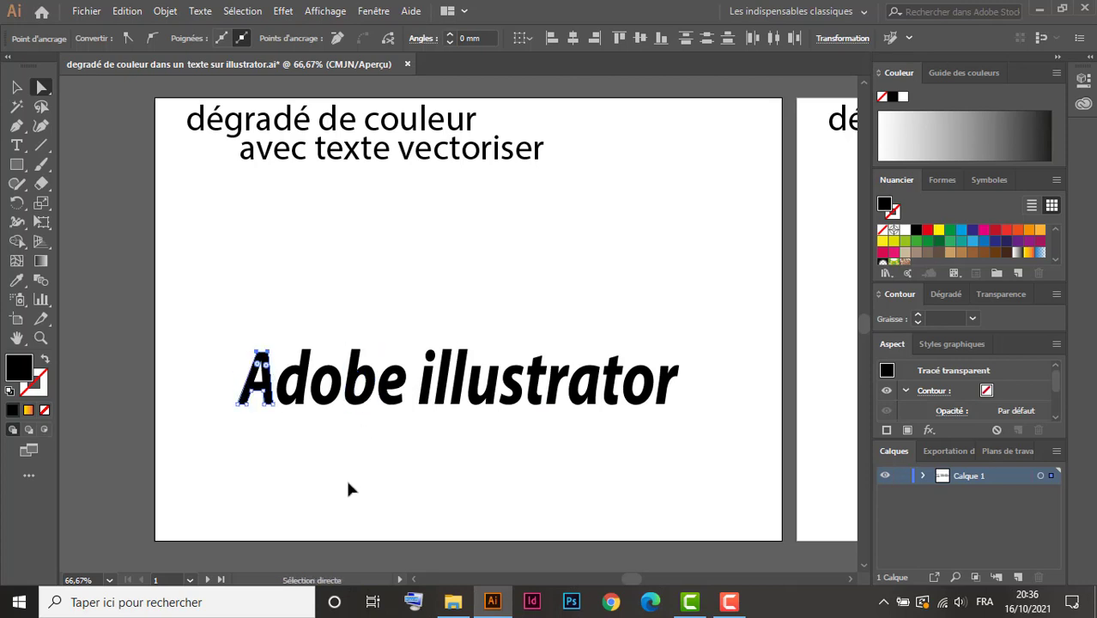
Step: Select the whole outlined "Adobe illustrator" group and fill it with the yellow-orange gradient swatch
{"action": "left_click", "coordinate": [17, 88]}
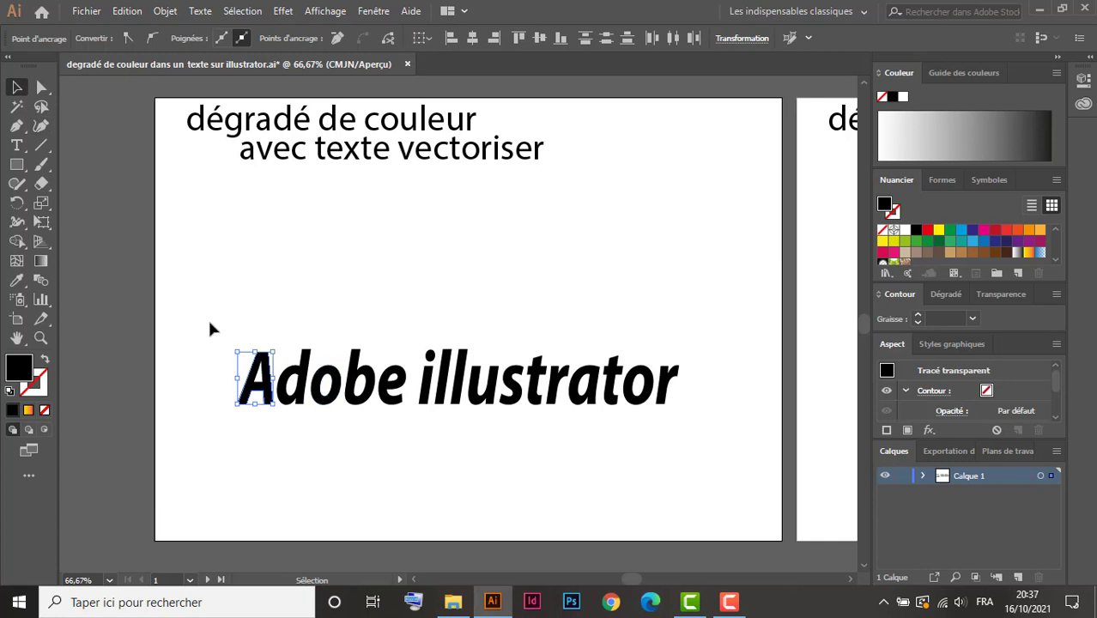
{"action": "left_click_drag", "start_coordinate": [210, 324], "coordinate": [730, 479]}
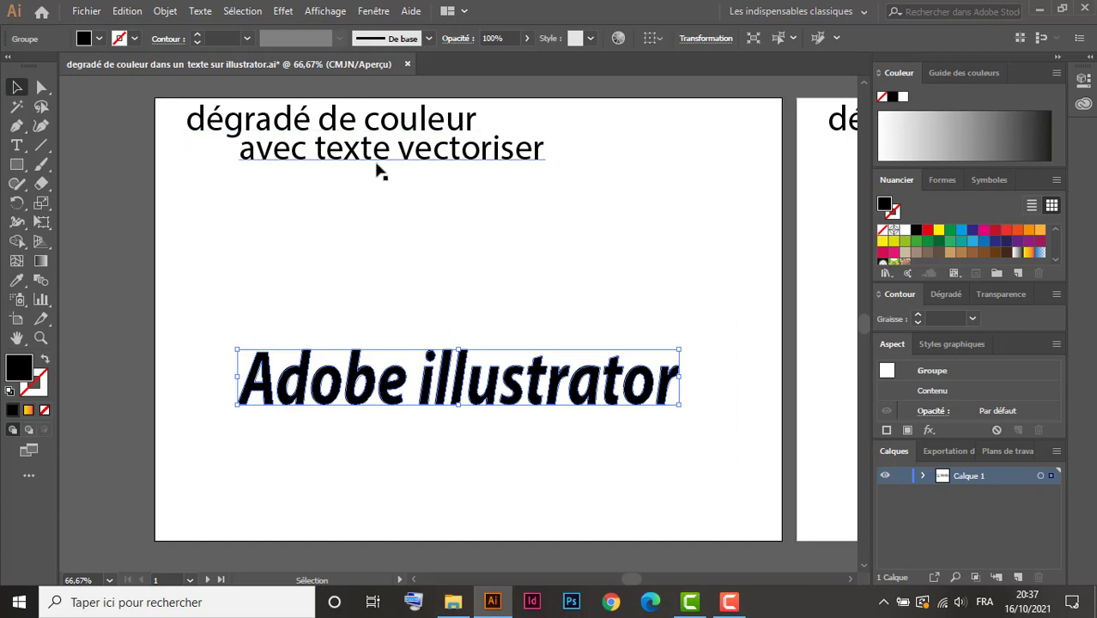
{"action": "left_click", "coordinate": [1027, 253]}
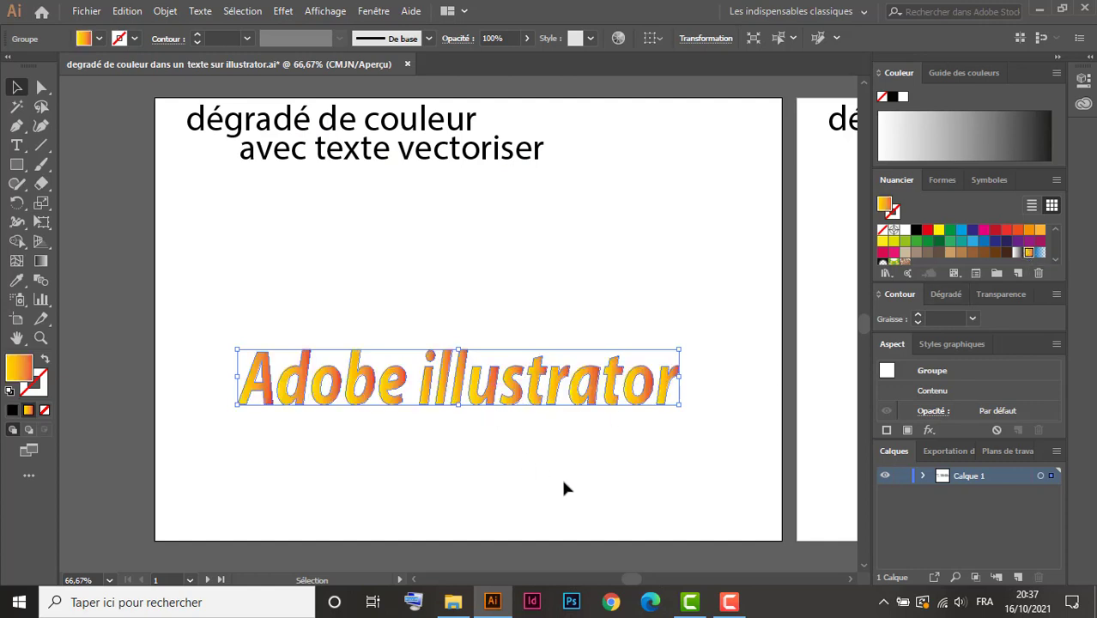
Step: Remove the gradient's three middle color stops and recolor the start stop blue and the end stop red
{"action": "left_click", "coordinate": [941, 294]}
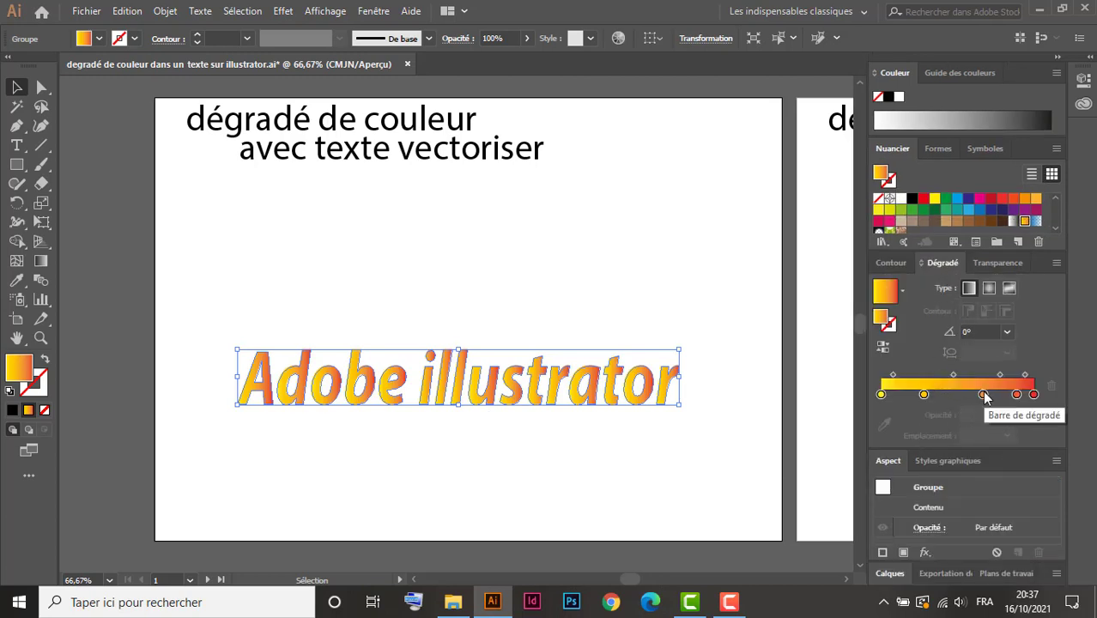
{"action": "left_click_drag", "start_coordinate": [982, 394], "coordinate": [1017, 395]}
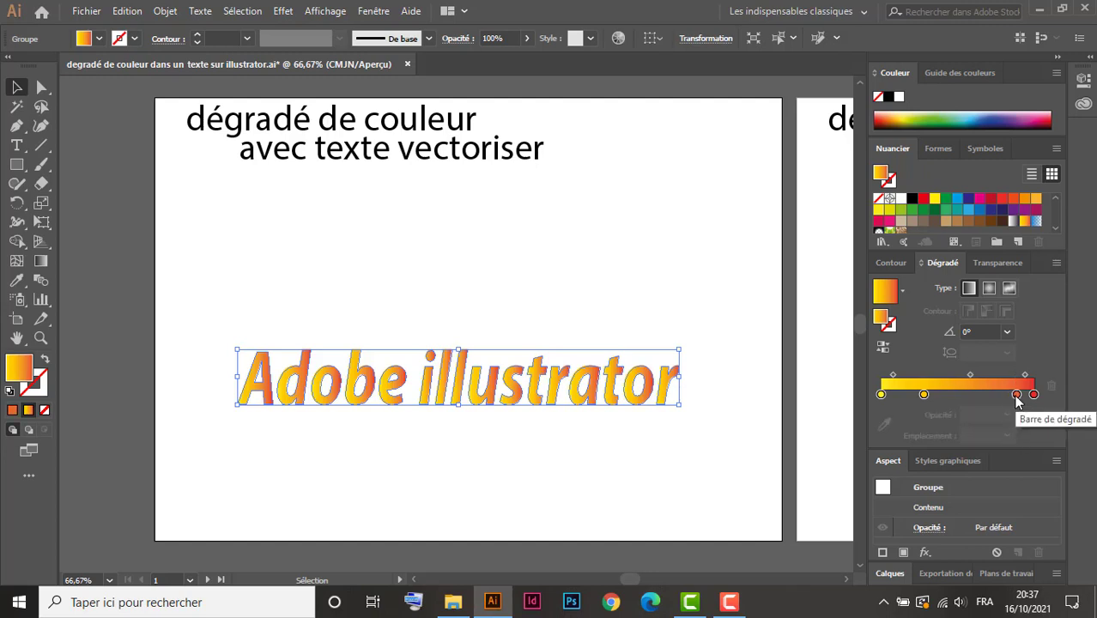
{"action": "left_click_drag", "start_coordinate": [1016, 394], "coordinate": [1013, 437]}
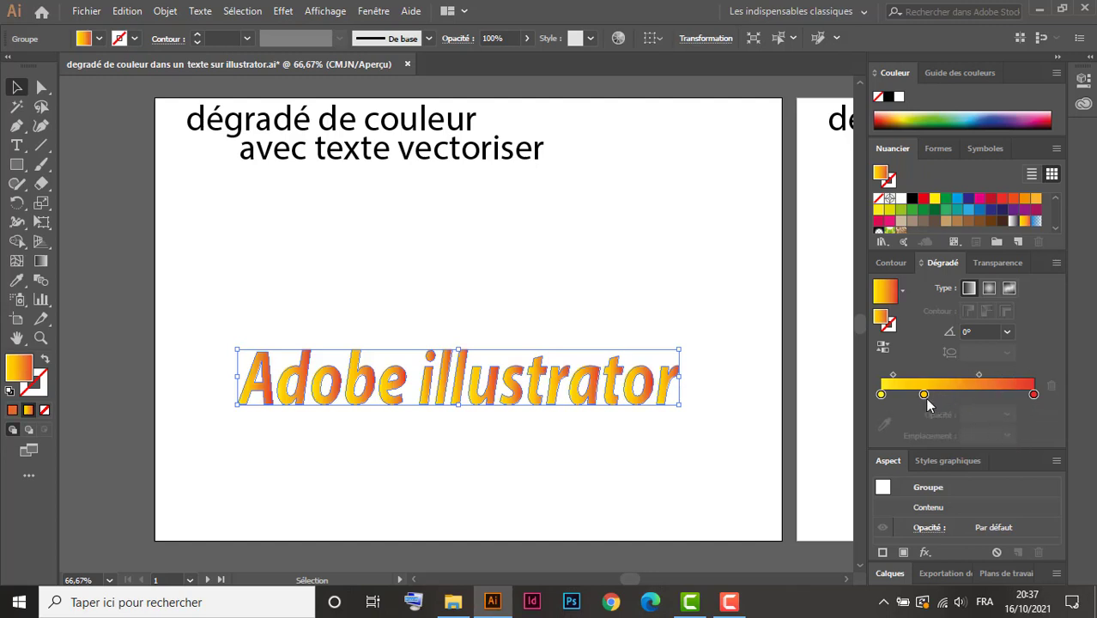
{"action": "left_click_drag", "start_coordinate": [924, 394], "coordinate": [924, 436]}
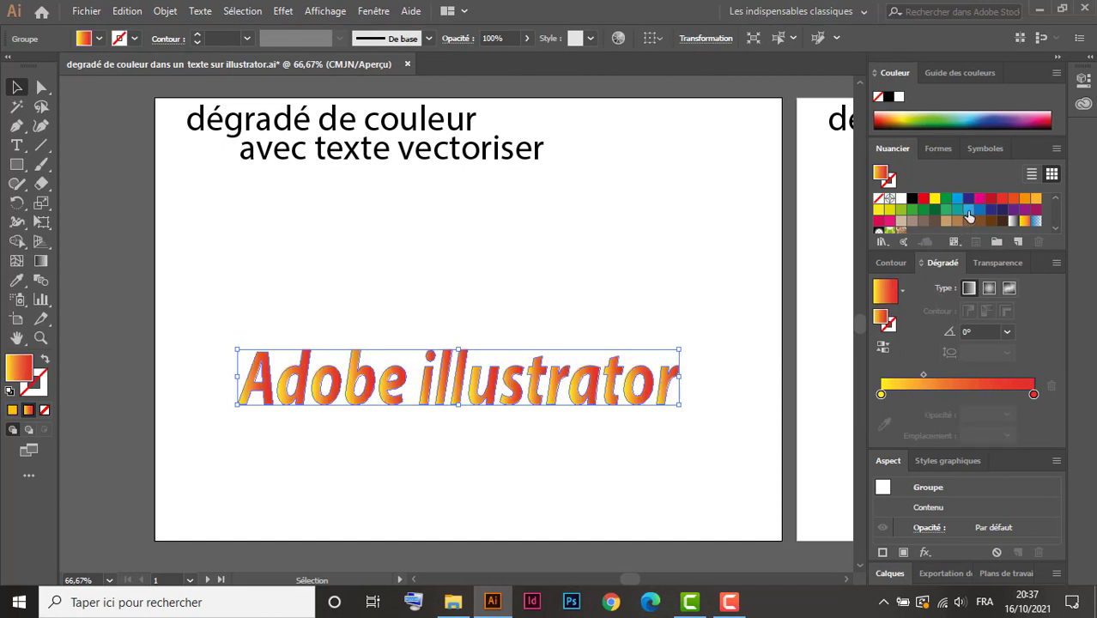
{"action": "left_click_drag", "start_coordinate": [978, 212], "coordinate": [881, 397]}
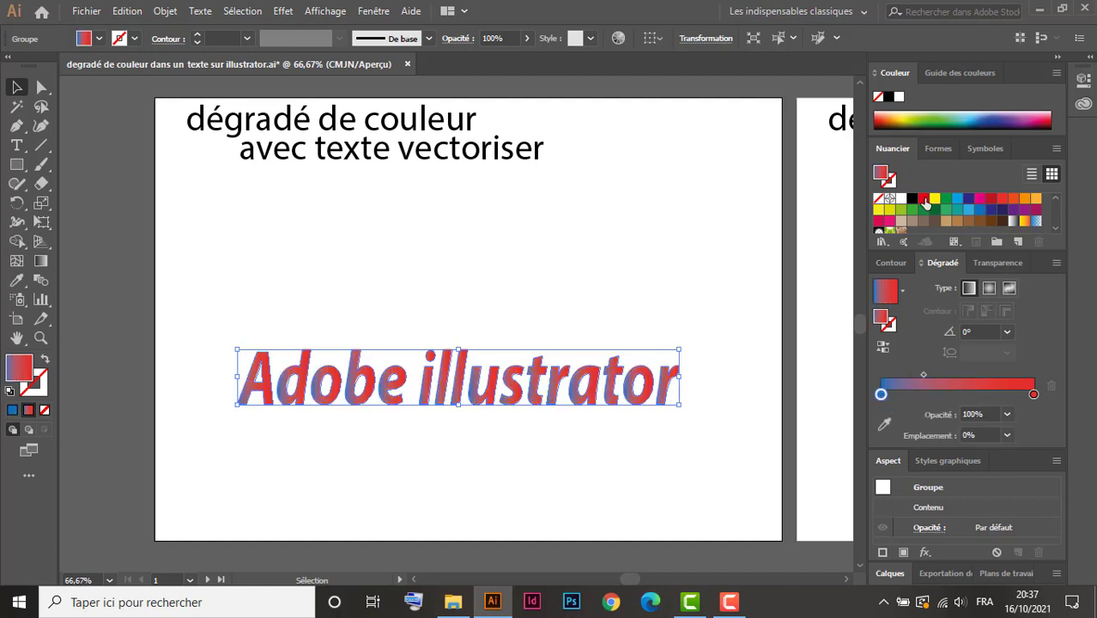
{"action": "left_click_drag", "start_coordinate": [925, 202], "coordinate": [1033, 394]}
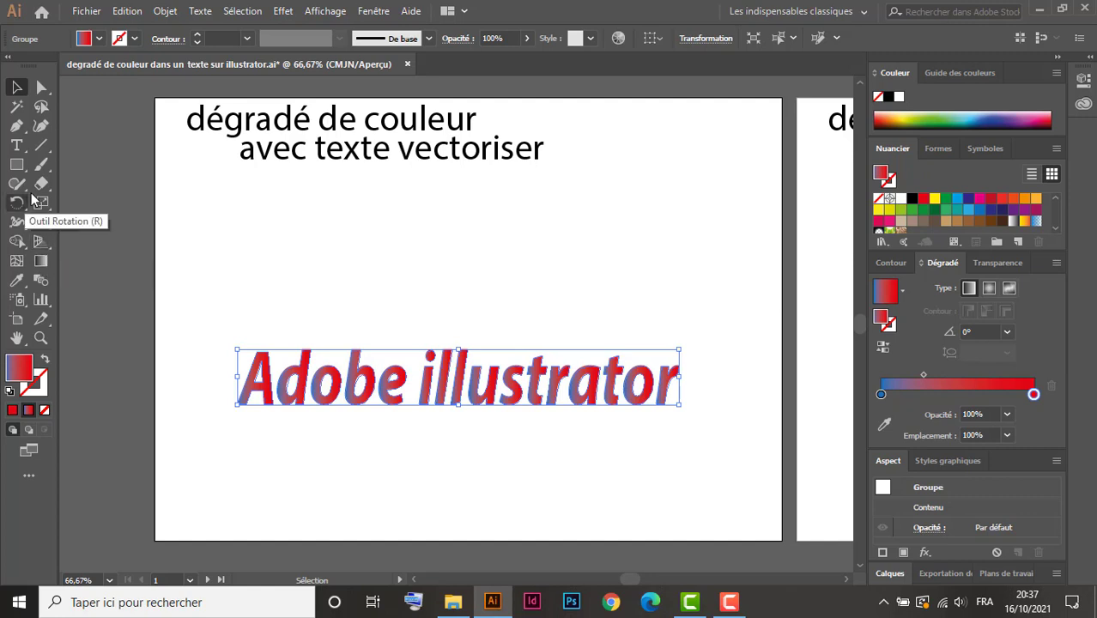
Step: Redraw the gradient as one vertical blend across the outlined lettering at -90°, from blue on top to red below
{"action": "left_click", "coordinate": [39, 263]}
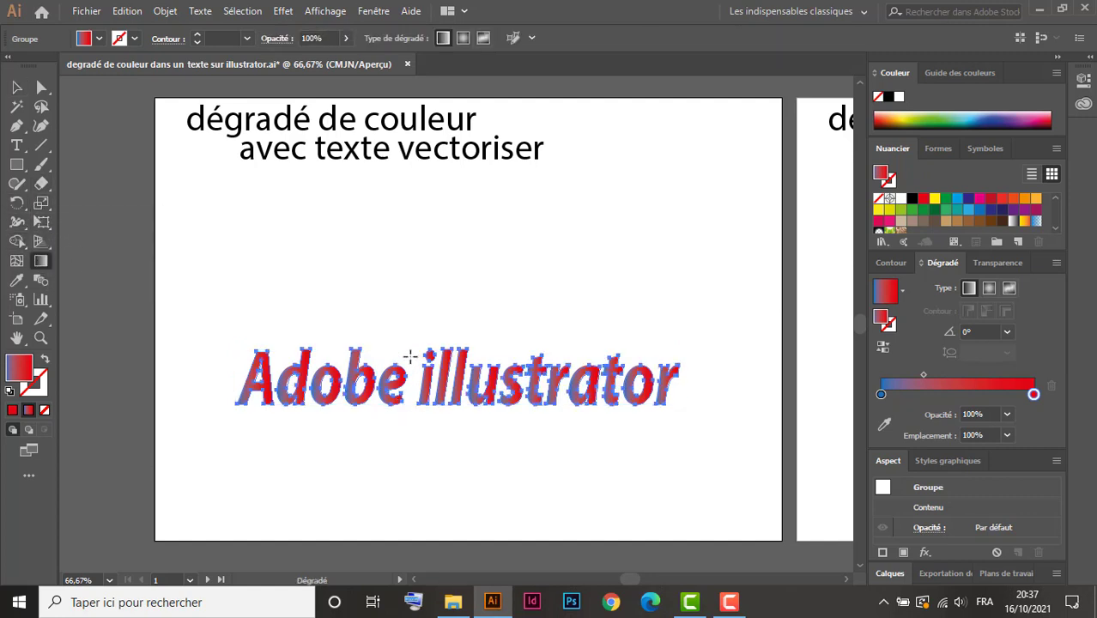
{"action": "left_click_drag", "start_coordinate": [410, 364], "coordinate": [408, 418]}
{"action": "left_click_drag", "start_coordinate": [411, 365], "coordinate": [412, 412]}
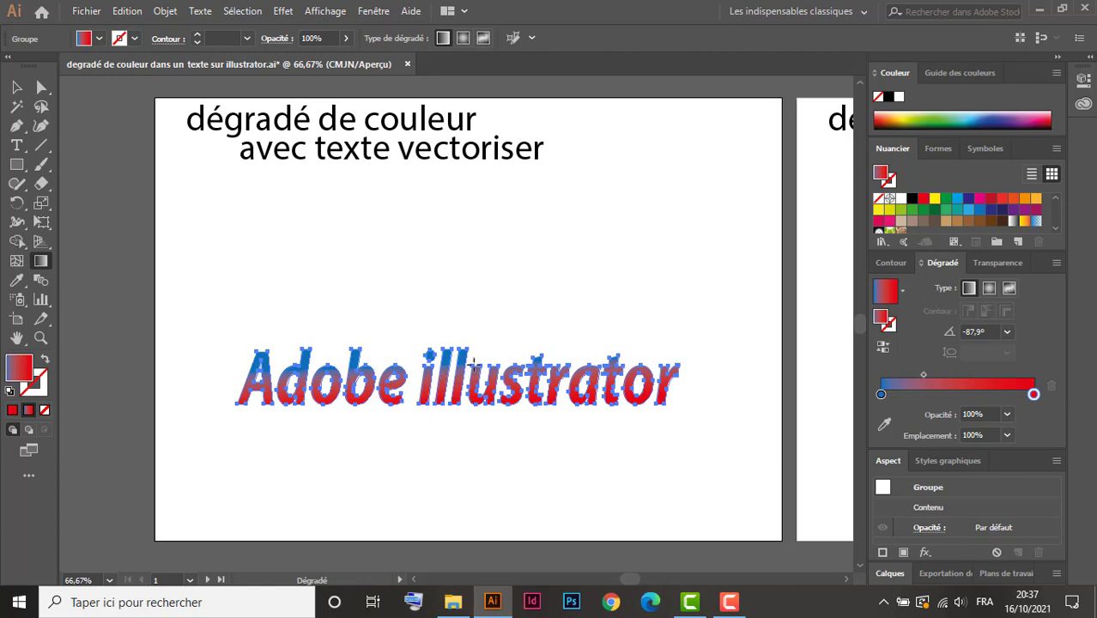
{"action": "key", "text": "ctrl+shift+a"}
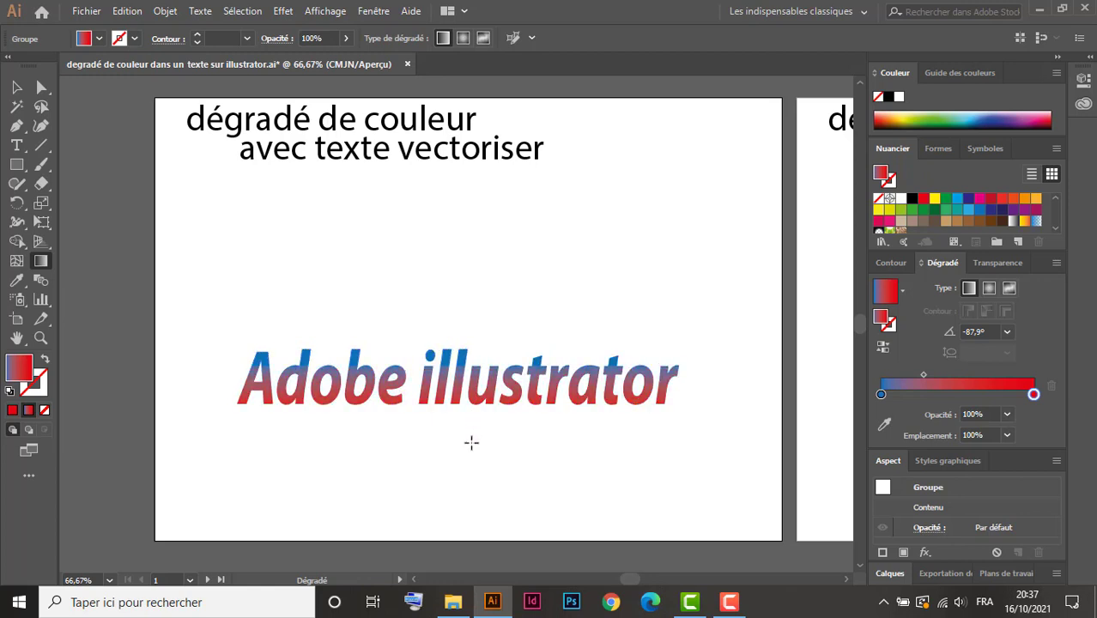
{"action": "left_click_drag", "start_coordinate": [471, 447], "coordinate": [475, 445]}
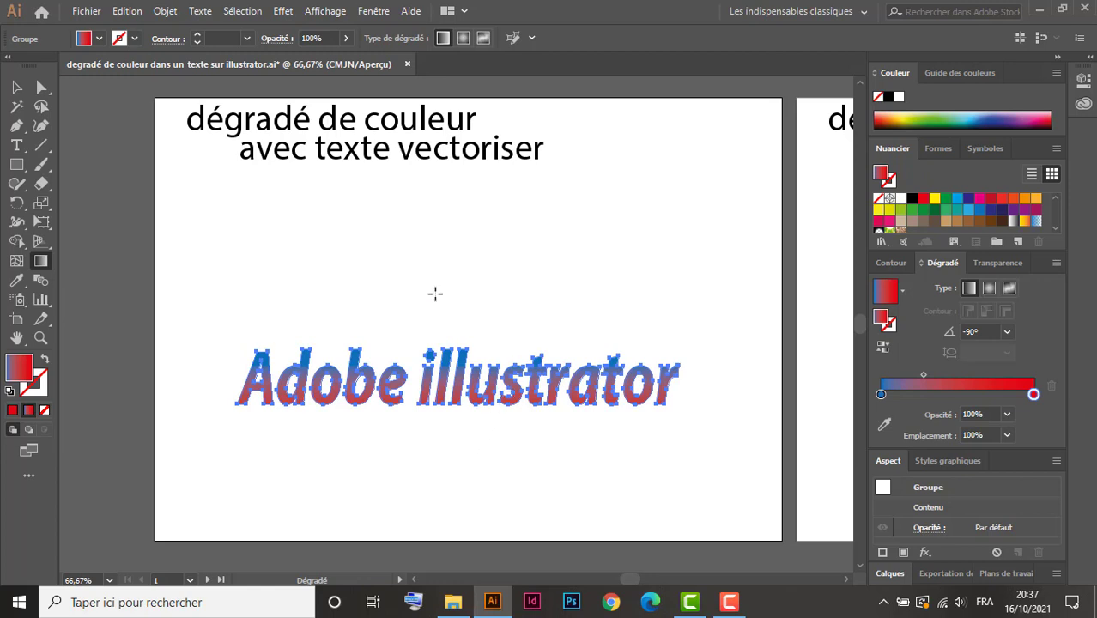
{"action": "key", "text": "v"}
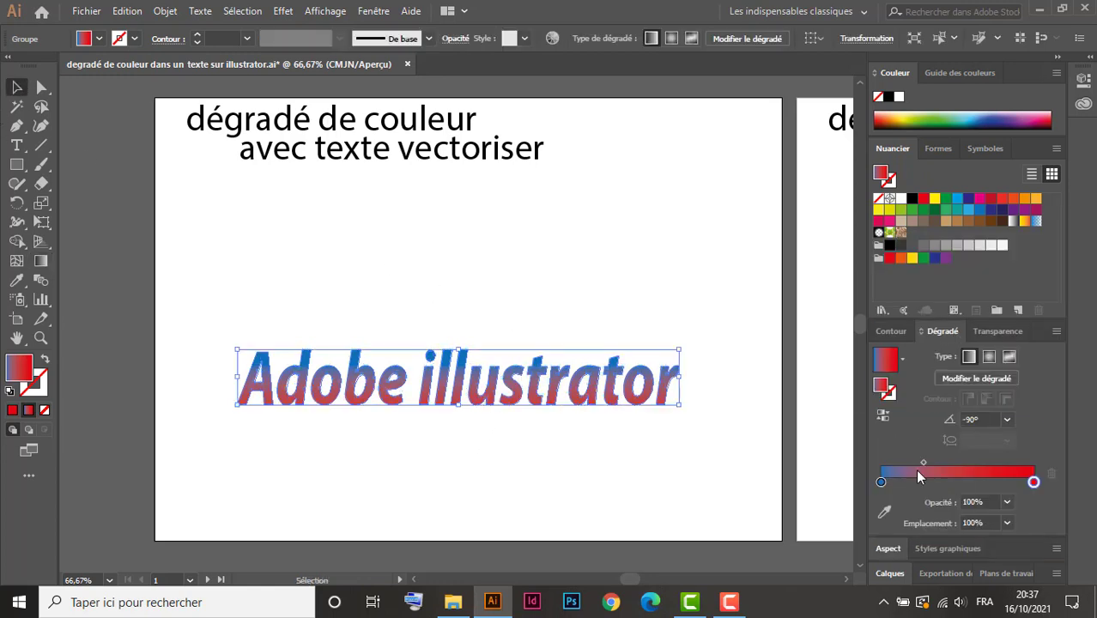
Step: Sharpen the blue-to-red transition by moving the color stops close together, placing the red stop at 39.18%
{"action": "left_click_drag", "start_coordinate": [924, 463], "coordinate": [954, 464]}
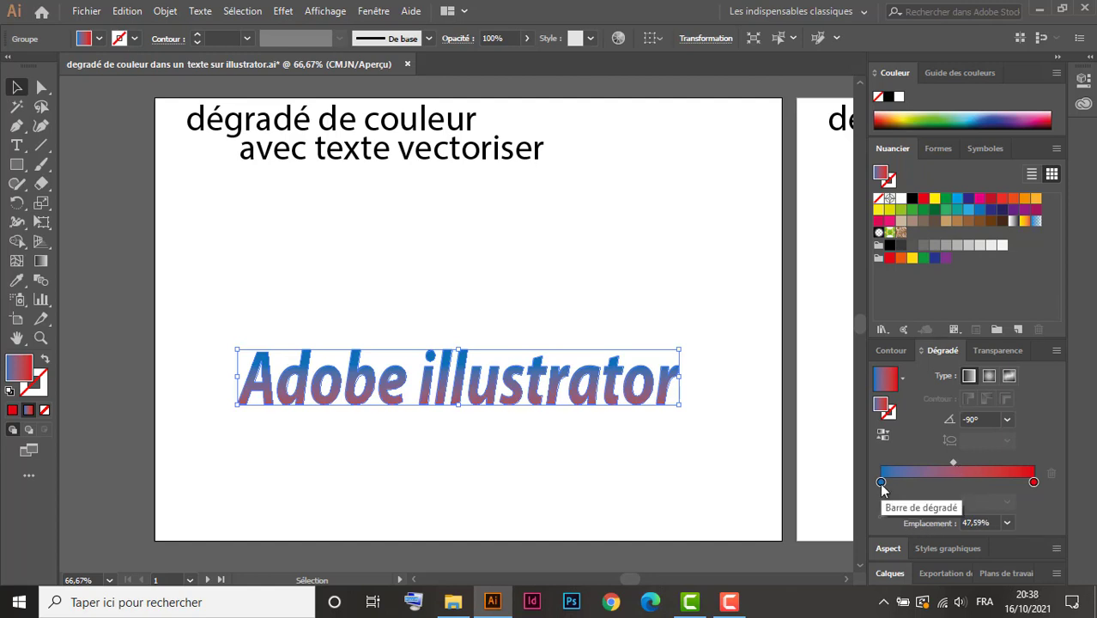
{"action": "left_click_drag", "start_coordinate": [880, 482], "coordinate": [932, 489]}
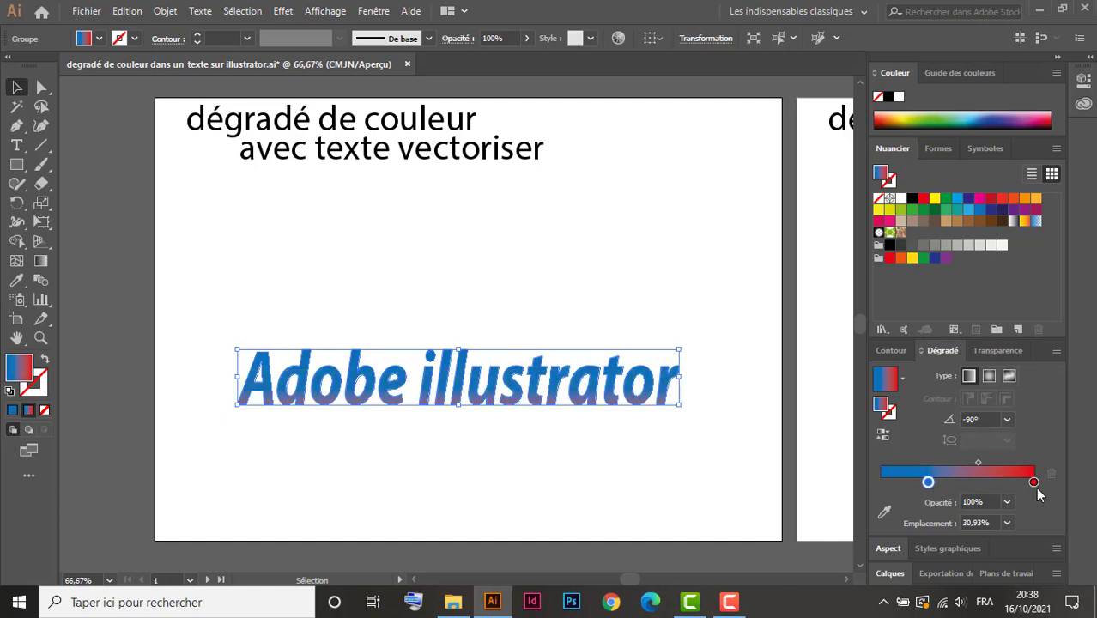
{"action": "left_click_drag", "start_coordinate": [1034, 486], "coordinate": [971, 487]}
{"action": "left_click", "coordinate": [978, 483]}
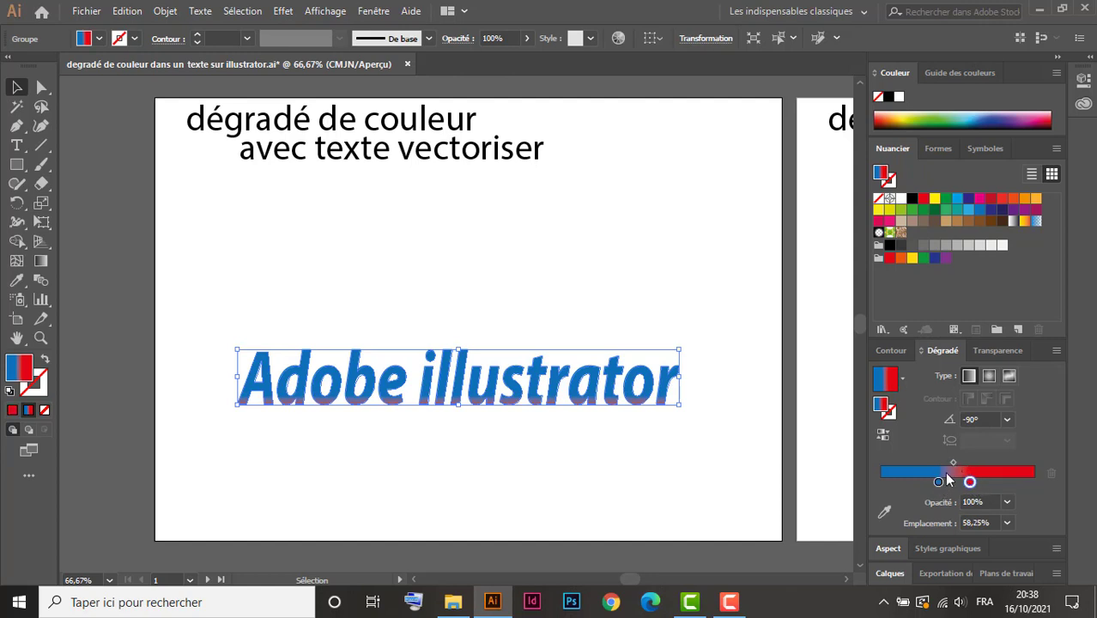
{"action": "left_click_drag", "start_coordinate": [954, 462], "coordinate": [940, 483]}
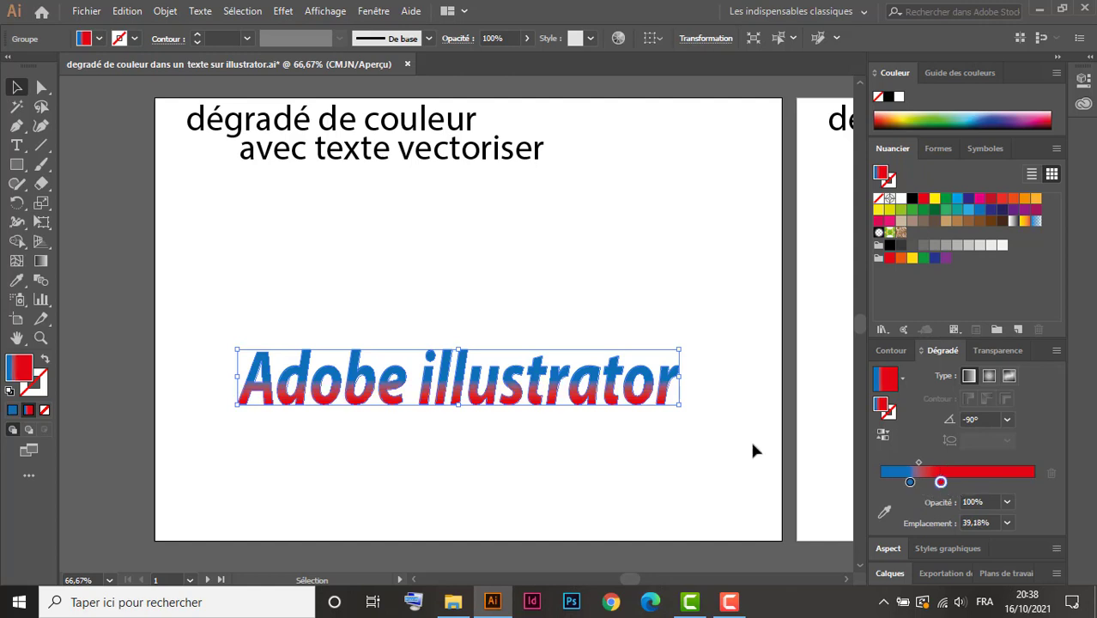
Step: Redraw the sharpened gradient vertically over the lettering at -90° so the blue-to-red transition crosses the middle of the letters
{"action": "left_click", "coordinate": [40, 261]}
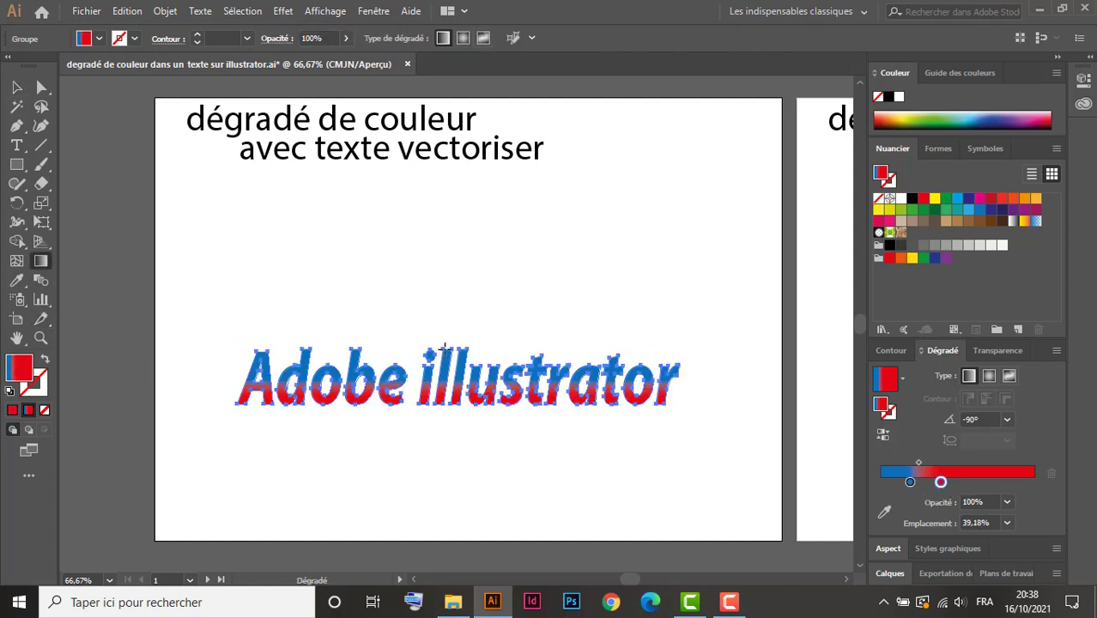
{"action": "left_click_drag", "start_coordinate": [446, 349], "coordinate": [443, 415]}
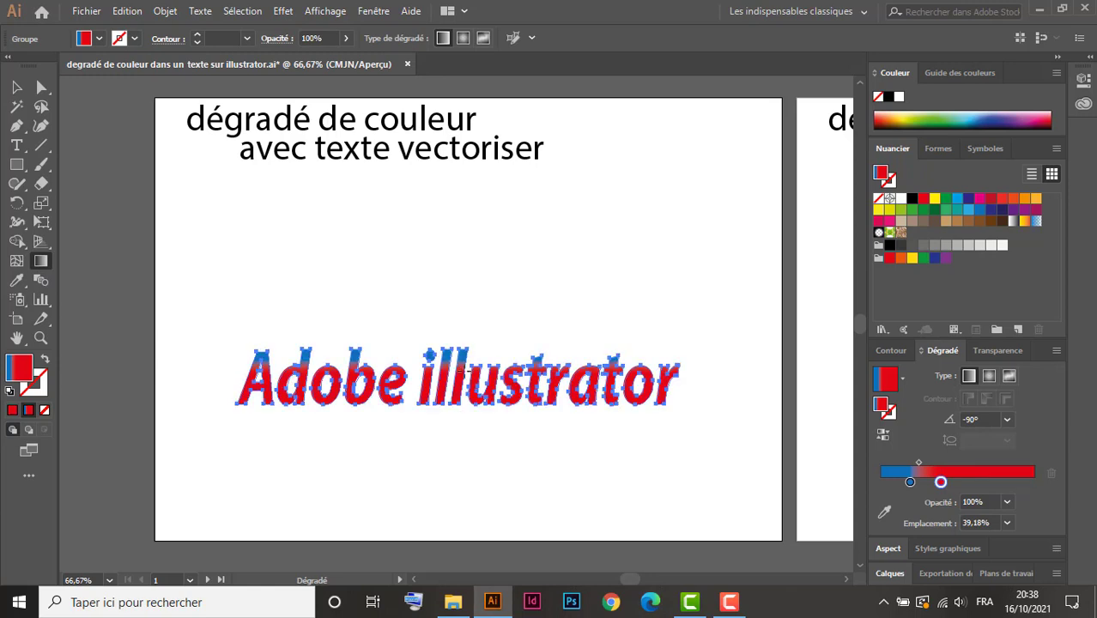
{"action": "left_click_drag", "start_coordinate": [470, 364], "coordinate": [469, 431]}
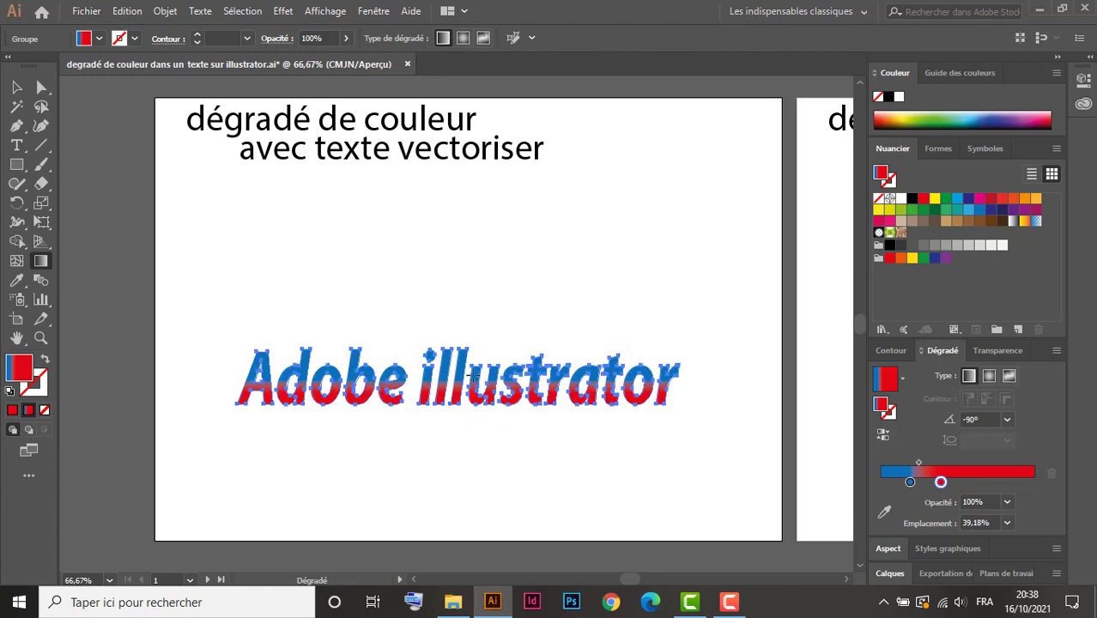
{"action": "left_click", "coordinate": [17, 88]}
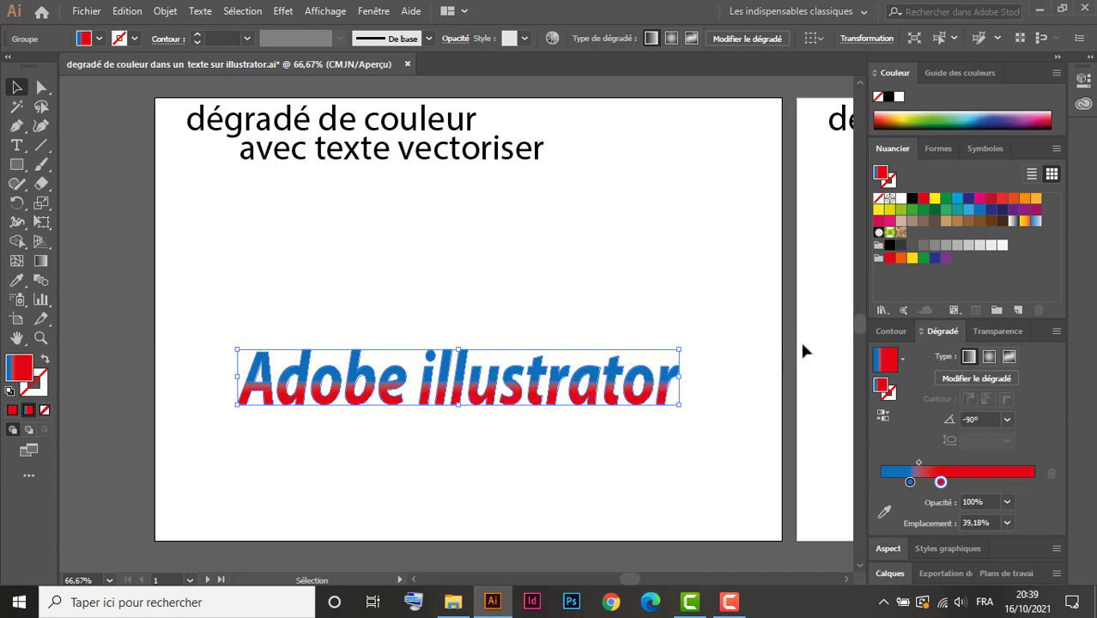
Step: Go to the "avec texte non vectoriser" artboard and detach the Aspect panel so it floats over the canvas
{"action": "left_click_drag", "start_coordinate": [803, 350], "coordinate": [416, 340]}
{"action": "left_click_drag", "start_coordinate": [754, 299], "coordinate": [480, 315]}
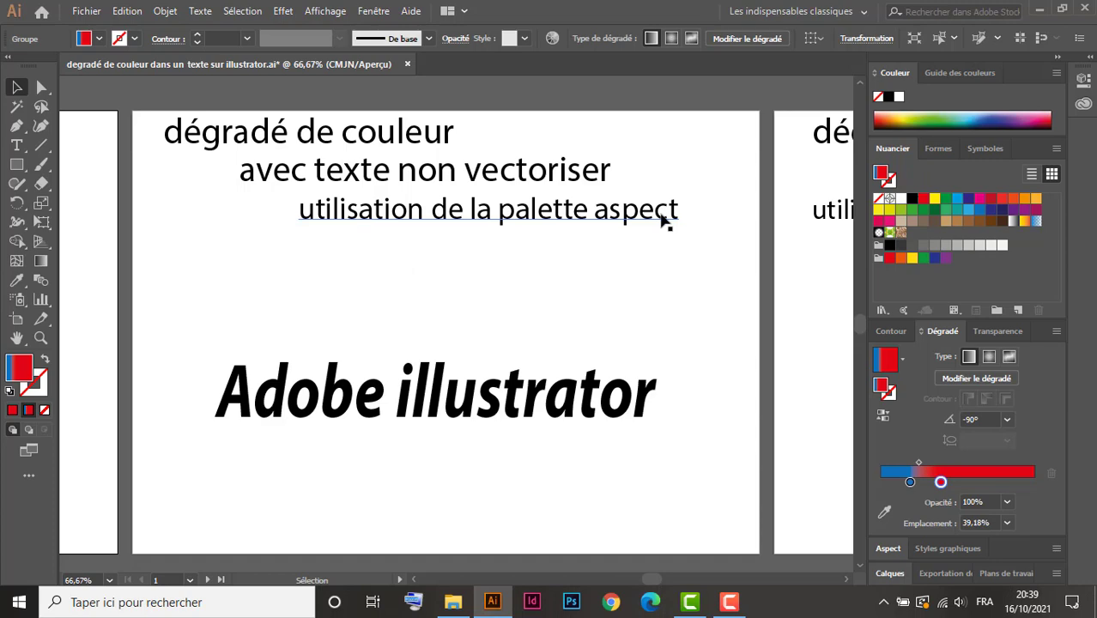
{"action": "left_click_drag", "start_coordinate": [558, 318], "coordinate": [510, 309]}
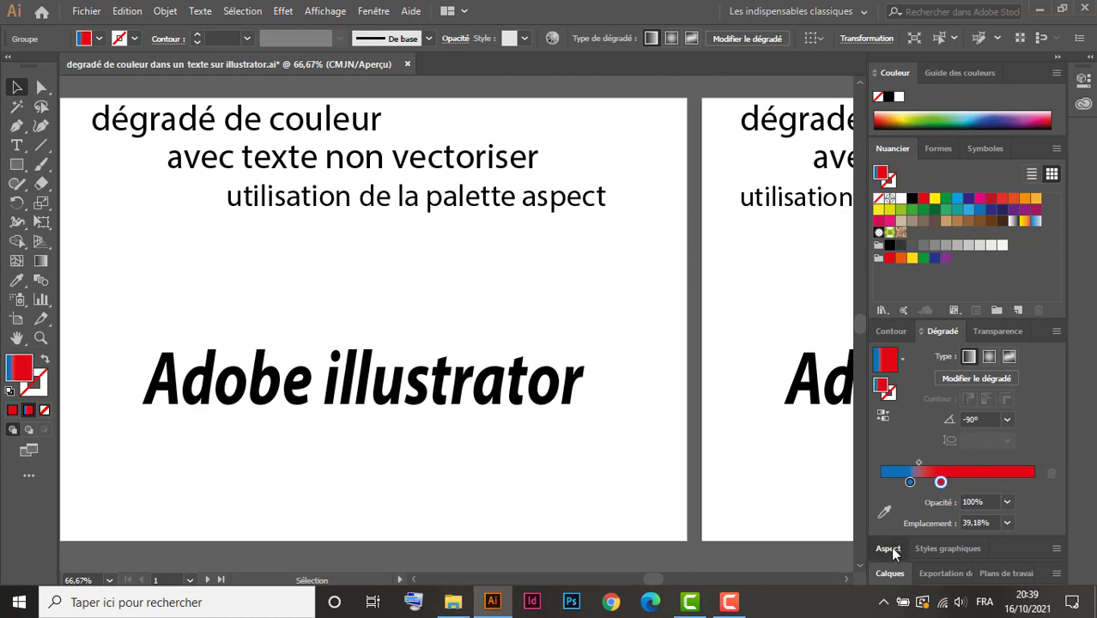
{"action": "left_click_drag", "start_coordinate": [890, 546], "coordinate": [662, 120]}
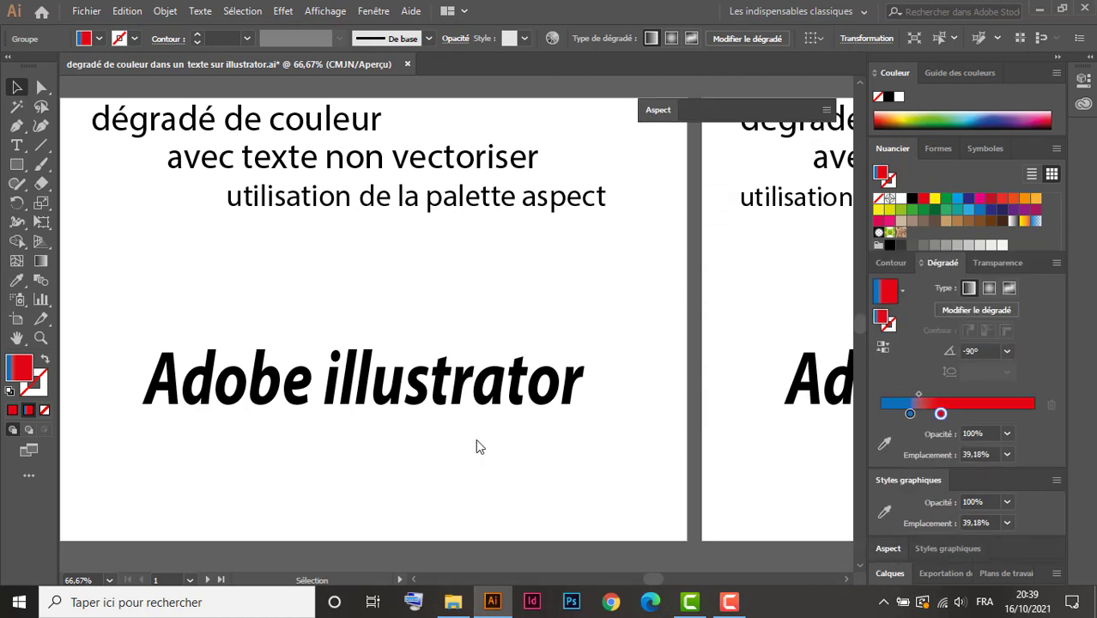
Step: Select the live "Adobe illustrator" text and move the floating Aspect panel lower over the canvas
{"action": "left_click", "coordinate": [426, 401]}
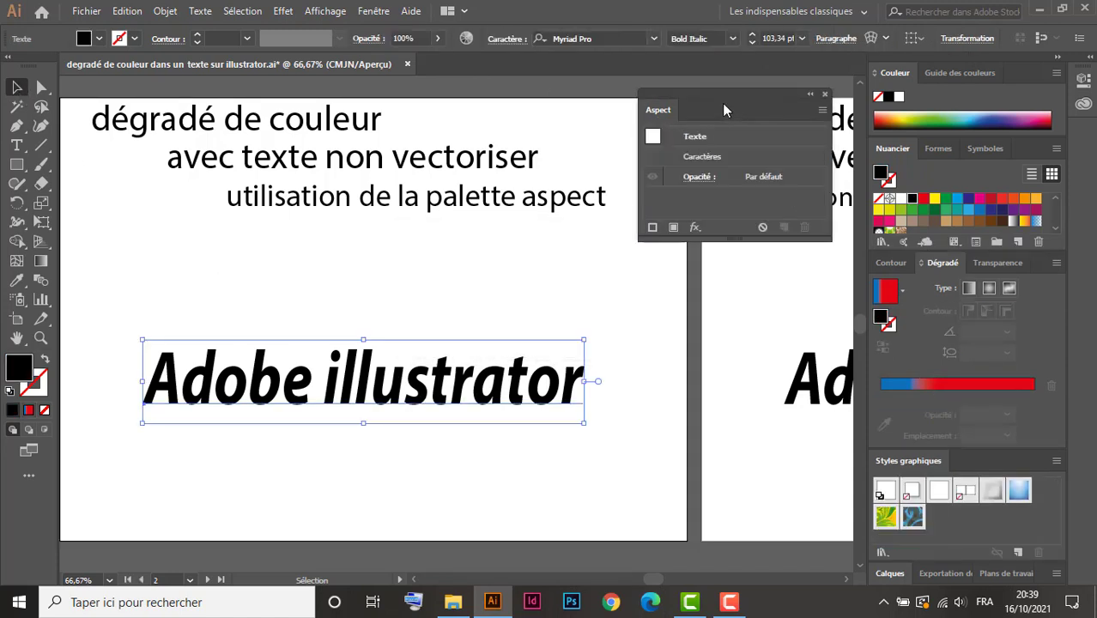
{"action": "left_click_drag", "start_coordinate": [725, 93], "coordinate": [727, 152]}
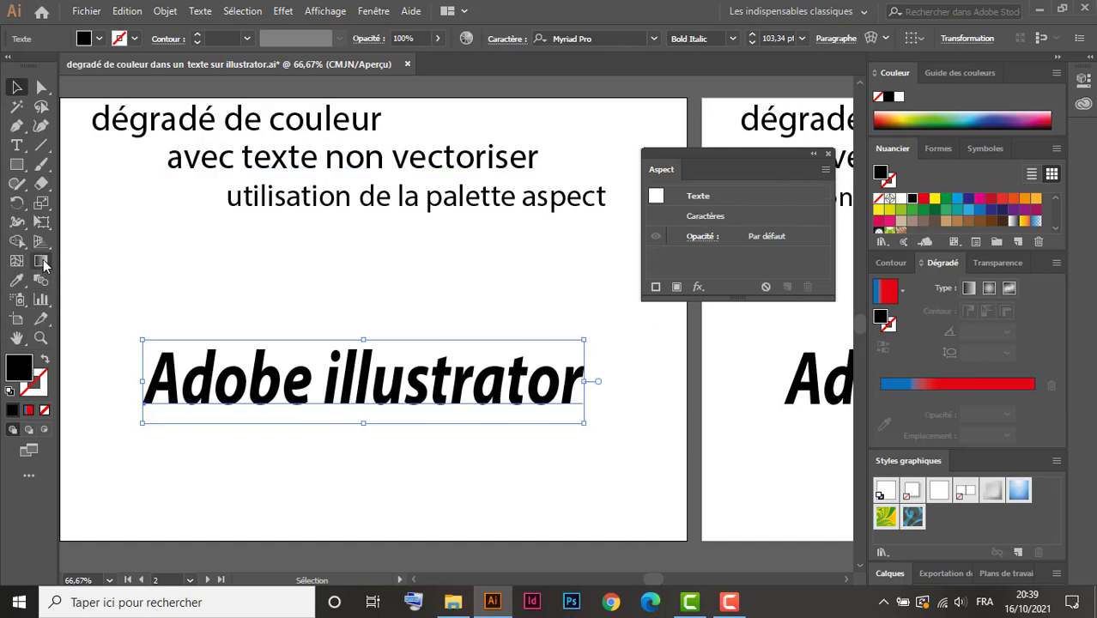
{"action": "left_click", "coordinate": [825, 171]}
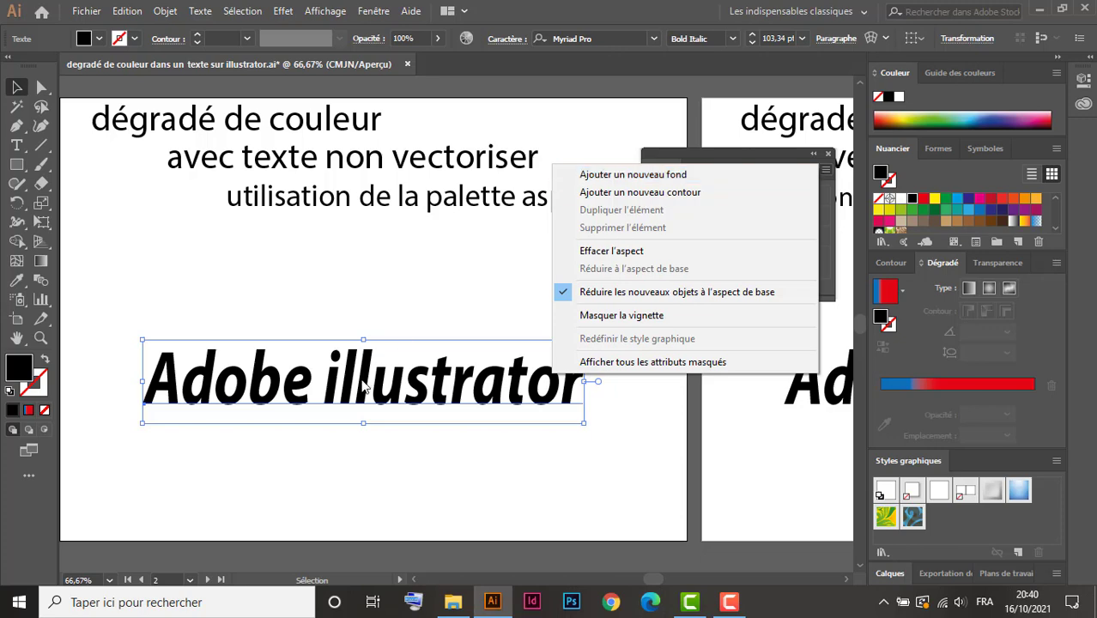
{"action": "left_click", "coordinate": [364, 388]}
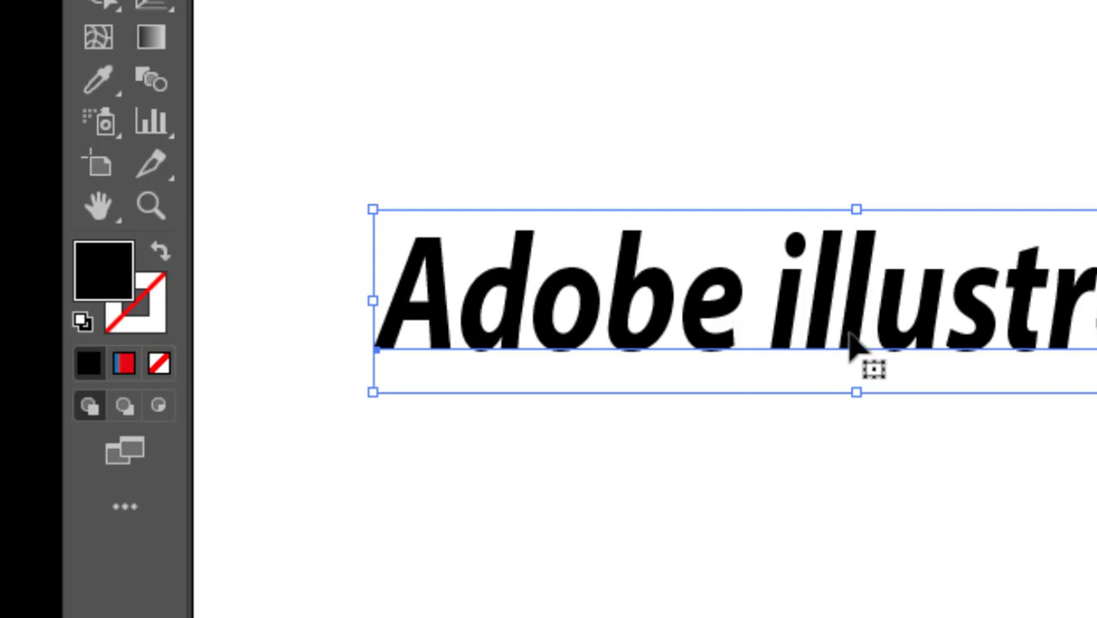
Step: Remove the live text's own fill, add a new fill in its appearance, and give it the blue-to-red gradient
{"action": "left_click", "coordinate": [159, 362]}
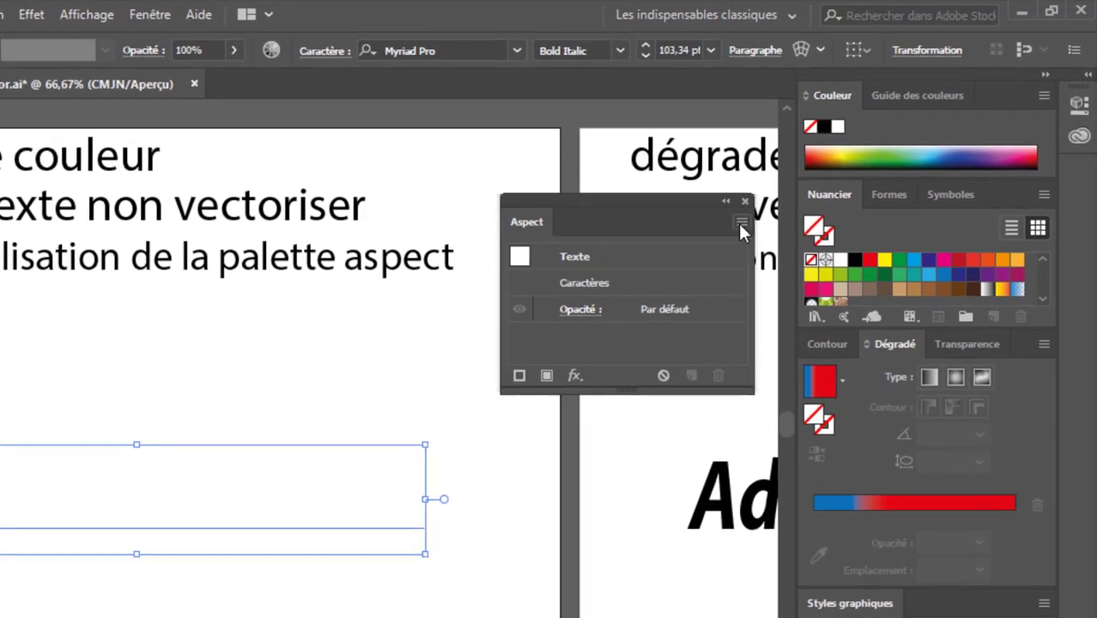
{"action": "left_click", "coordinate": [740, 221]}
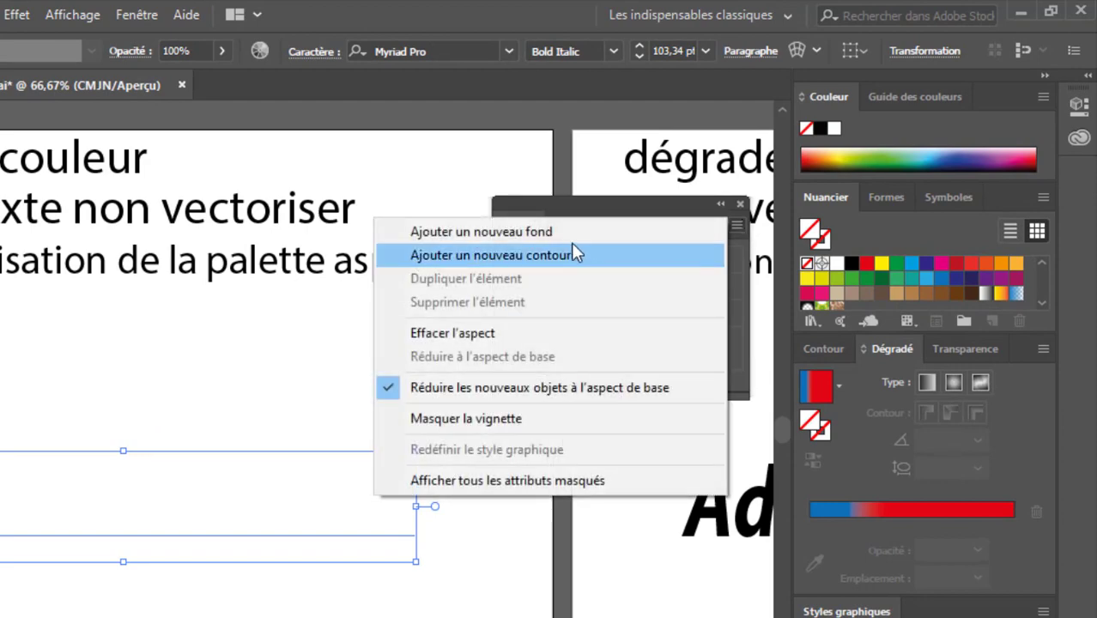
{"action": "left_click", "coordinate": [542, 232]}
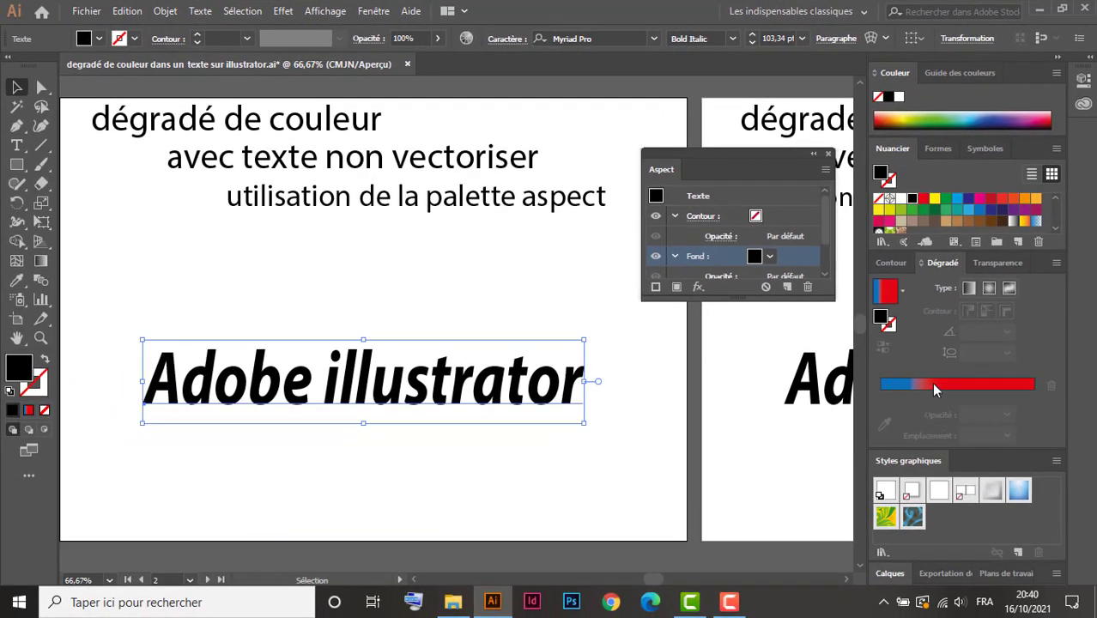
{"action": "left_click", "coordinate": [935, 389]}
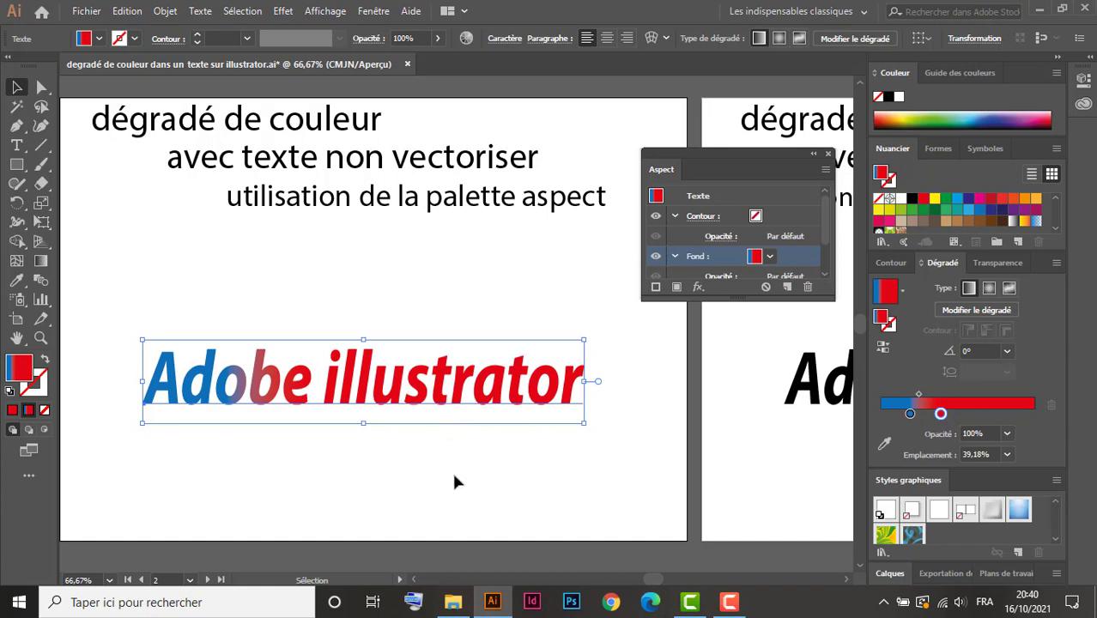
Step: Redraw the gradient vertically across the live text at -90°, from blue at the letter tops to red below
{"action": "left_click", "coordinate": [40, 262]}
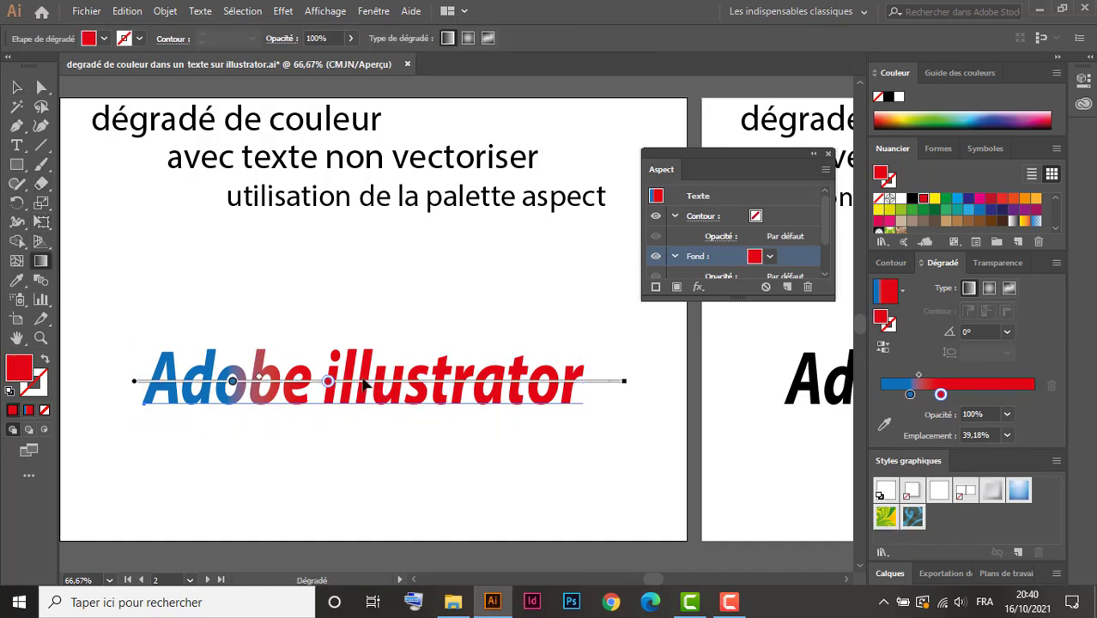
{"action": "left_click_drag", "start_coordinate": [375, 362], "coordinate": [378, 420]}
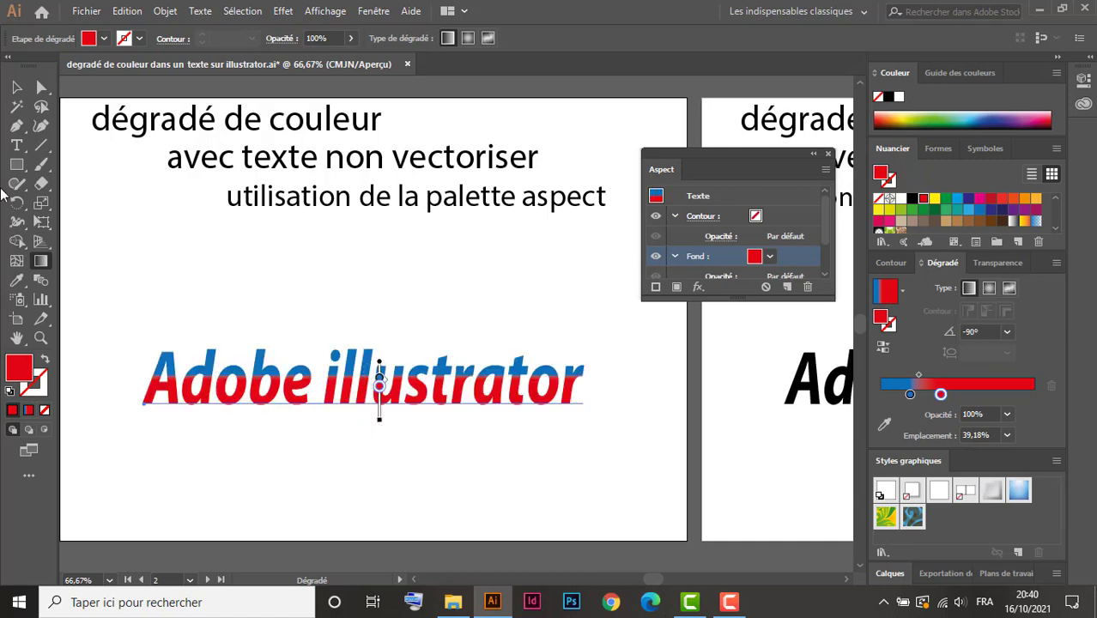
{"action": "left_click", "coordinate": [17, 88]}
{"action": "left_click", "coordinate": [403, 403]}
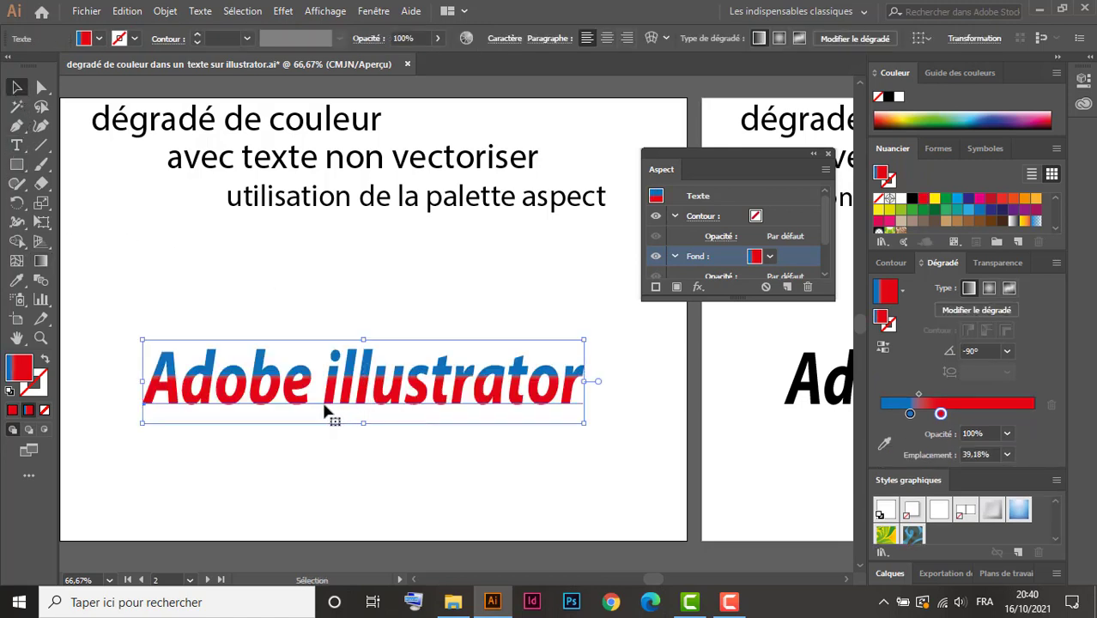
Step: Test the text's editability by inserting "gfdhn" after "Ado" in "Adobe" and deleting it again
{"action": "double_click", "coordinate": [248, 396]}
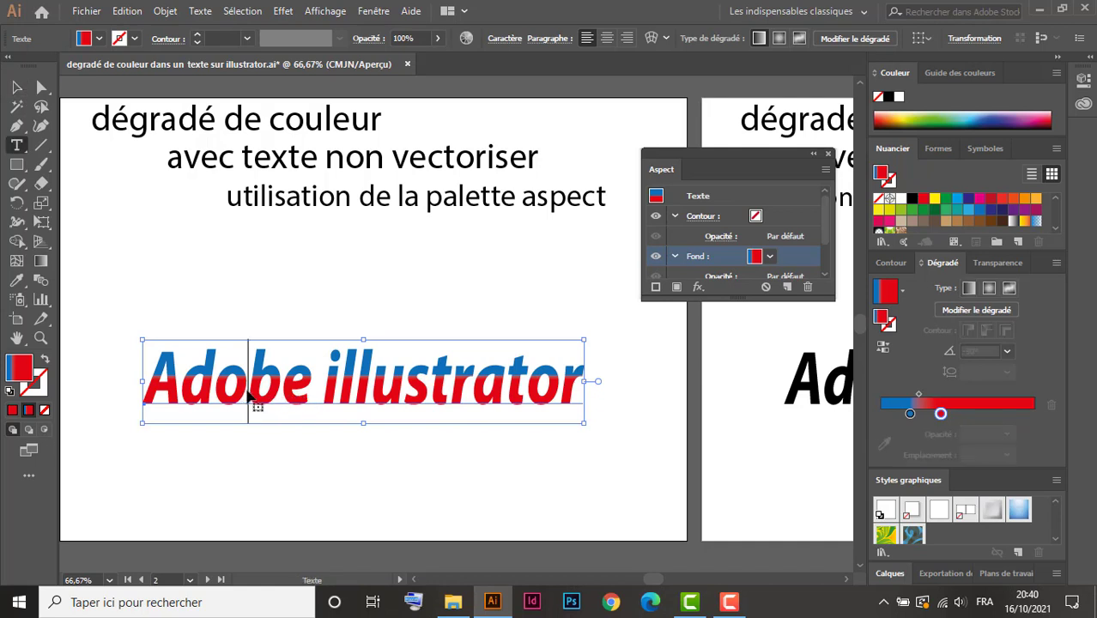
{"action": "type", "text": "gfdhn"}
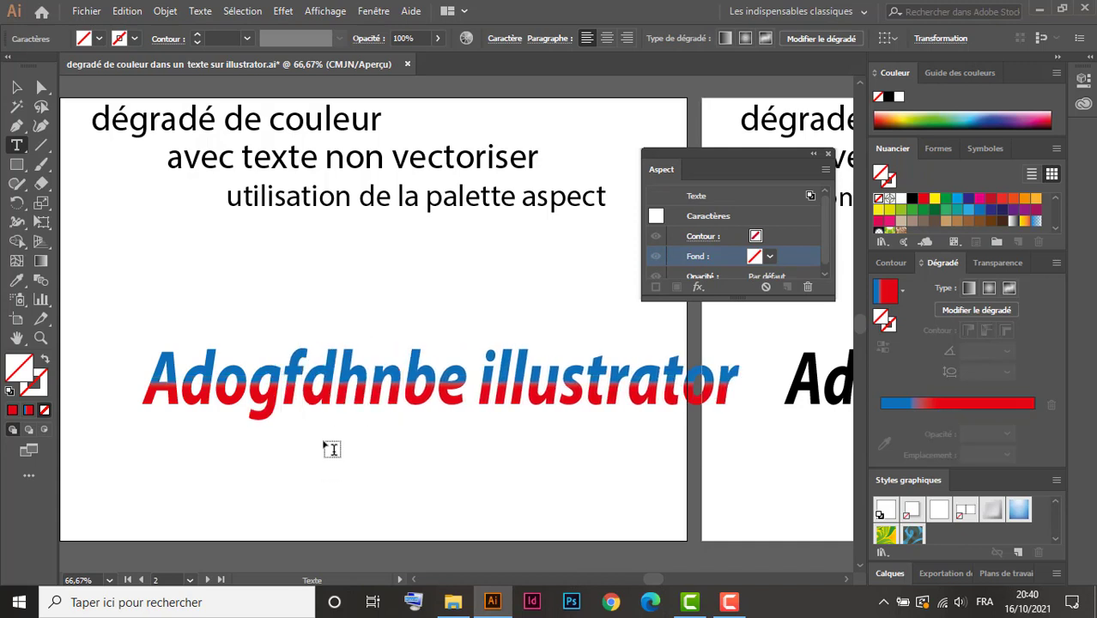
{"action": "key", "text": "BackSpace"}
{"action": "key", "text": "BackSpace"}
{"action": "key", "text": "BackSpace"}
{"action": "key", "text": "BackSpace"}
{"action": "key", "text": "BackSpace"}
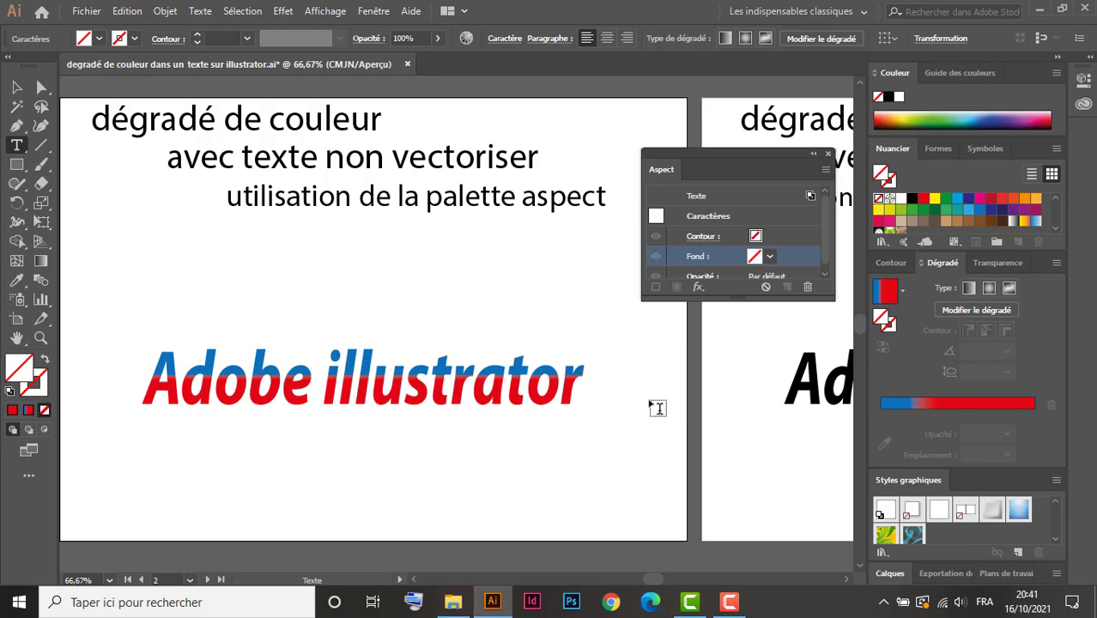
Step: Undo the test typing, the blue-to-red gradient and the added fill, back to the plain black text
{"action": "left_click", "coordinate": [17, 88]}
{"action": "left_click", "coordinate": [302, 376]}
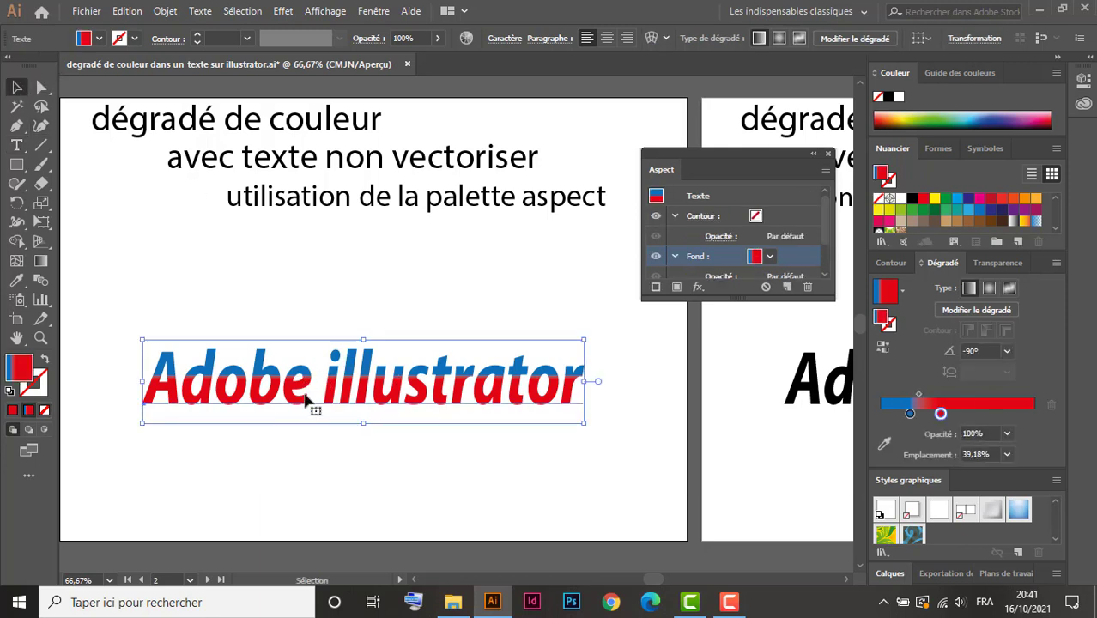
{"action": "double_click", "coordinate": [393, 388]}
{"action": "type", "text": "gfd"}
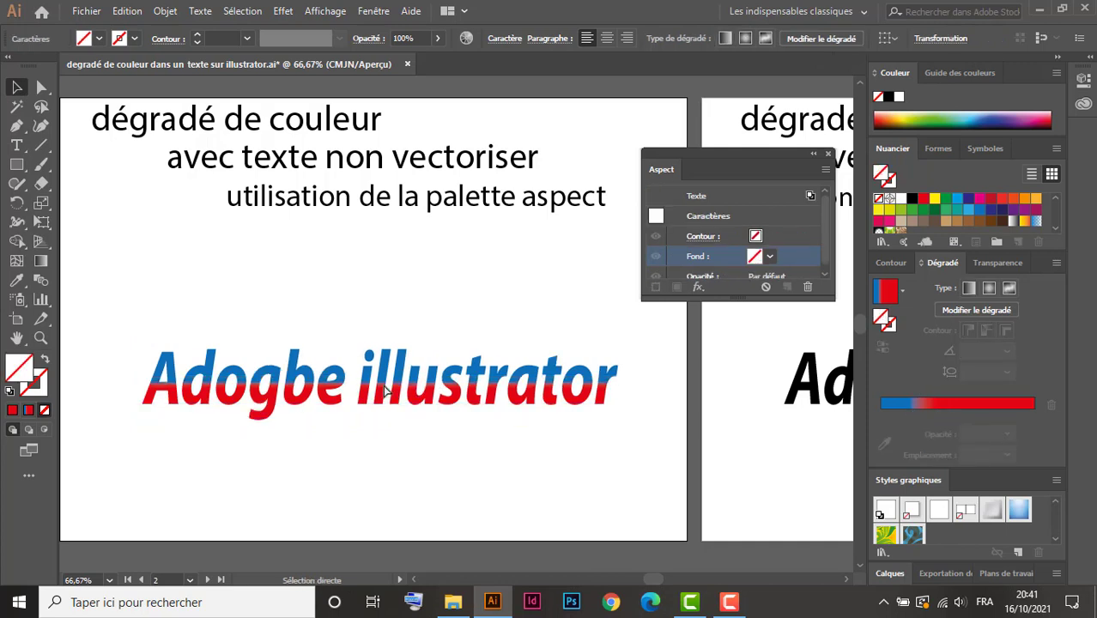
{"action": "type", "text": "hn"}
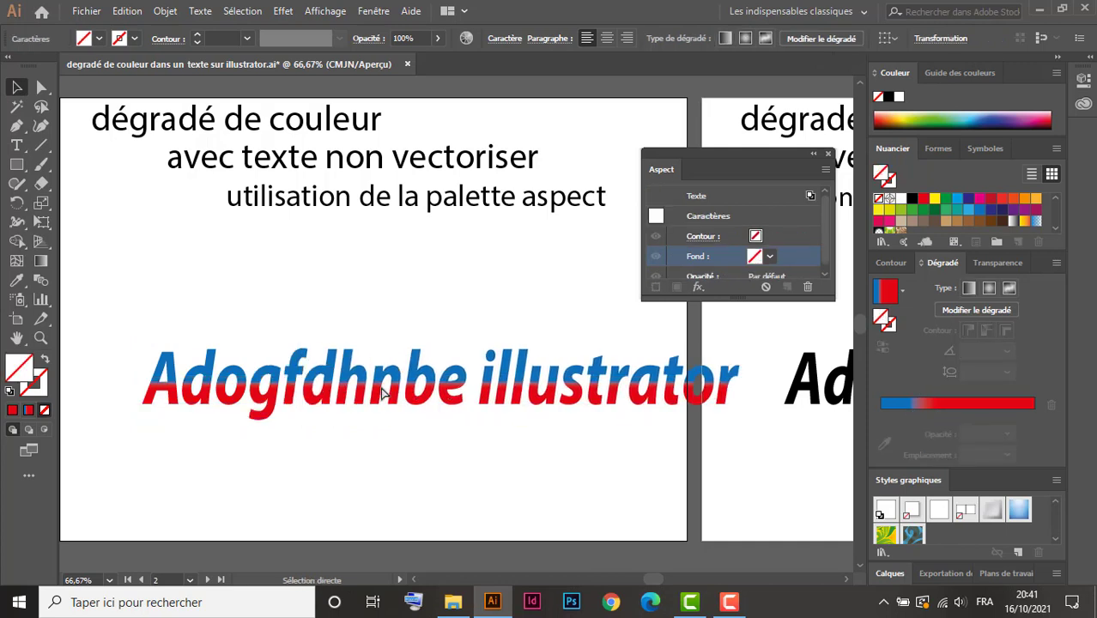
{"action": "key", "text": "BackSpace"}
{"action": "key", "text": "BackSpace"}
{"action": "key", "text": "BackSpace"}
{"action": "key", "text": "BackSpace"}
{"action": "key", "text": "BackSpace"}
{"action": "key", "text": "ctrl+z"}
{"action": "key", "text": "ctrl+z"}
{"action": "key", "text": "ctrl+z"}
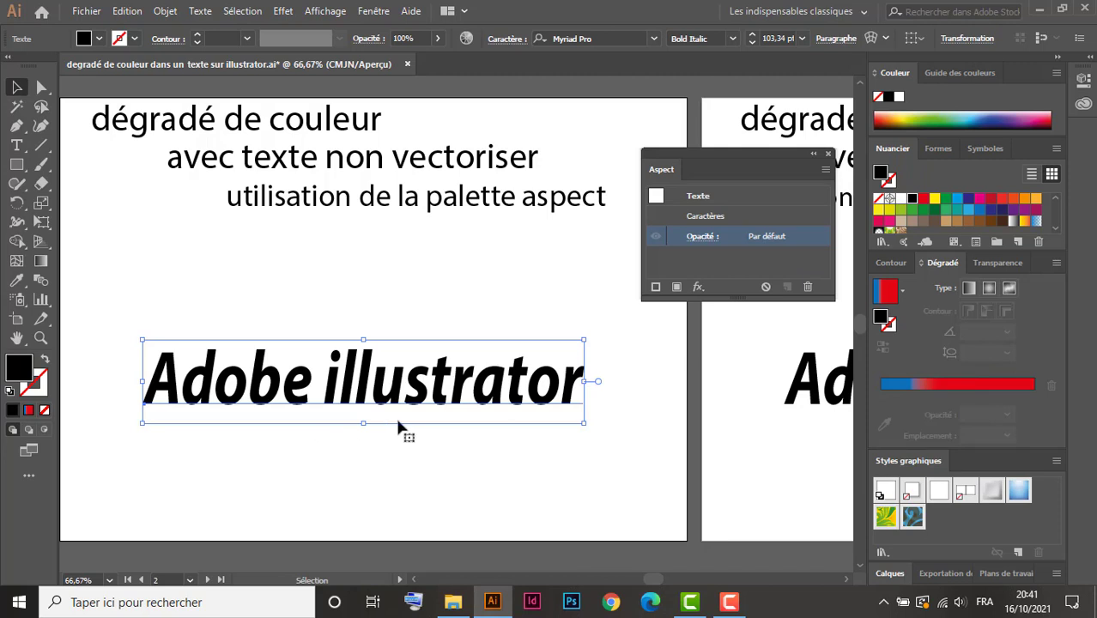
Step: Add a new fill over the text's black character color and apply the yellow-orange-red gradient swatch to it
{"action": "left_click", "coordinate": [824, 172]}
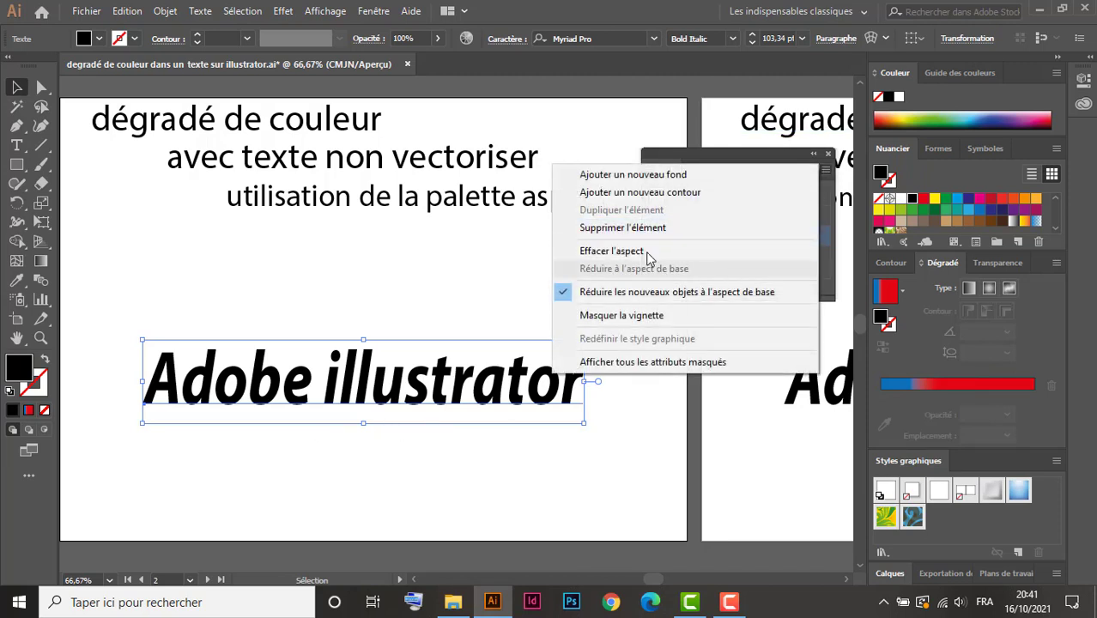
{"action": "left_click", "coordinate": [657, 178]}
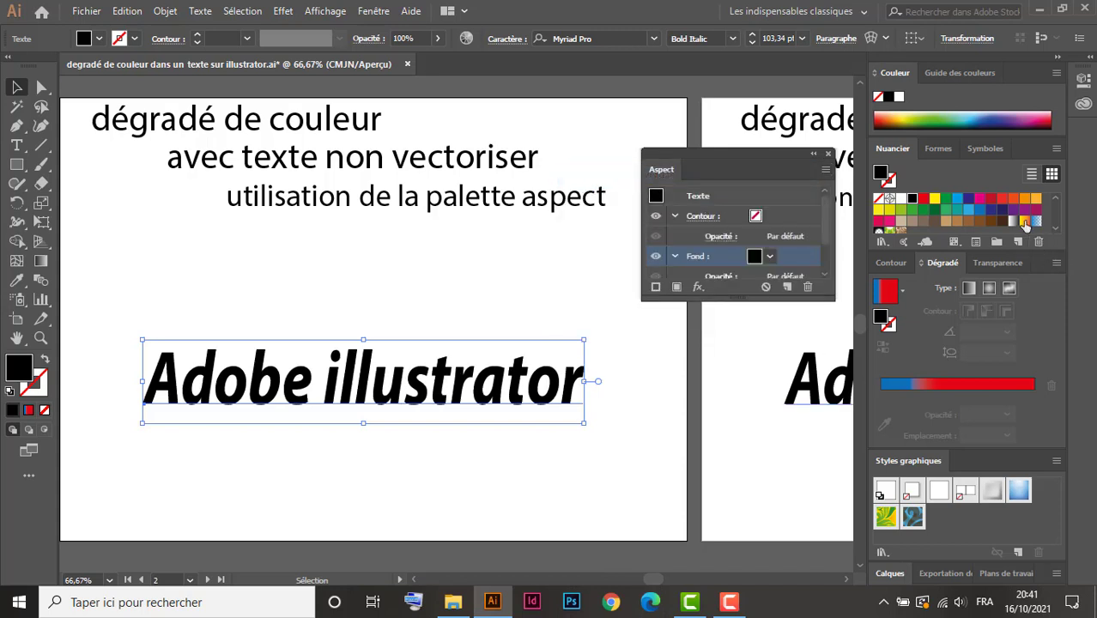
{"action": "left_click", "coordinate": [1024, 222]}
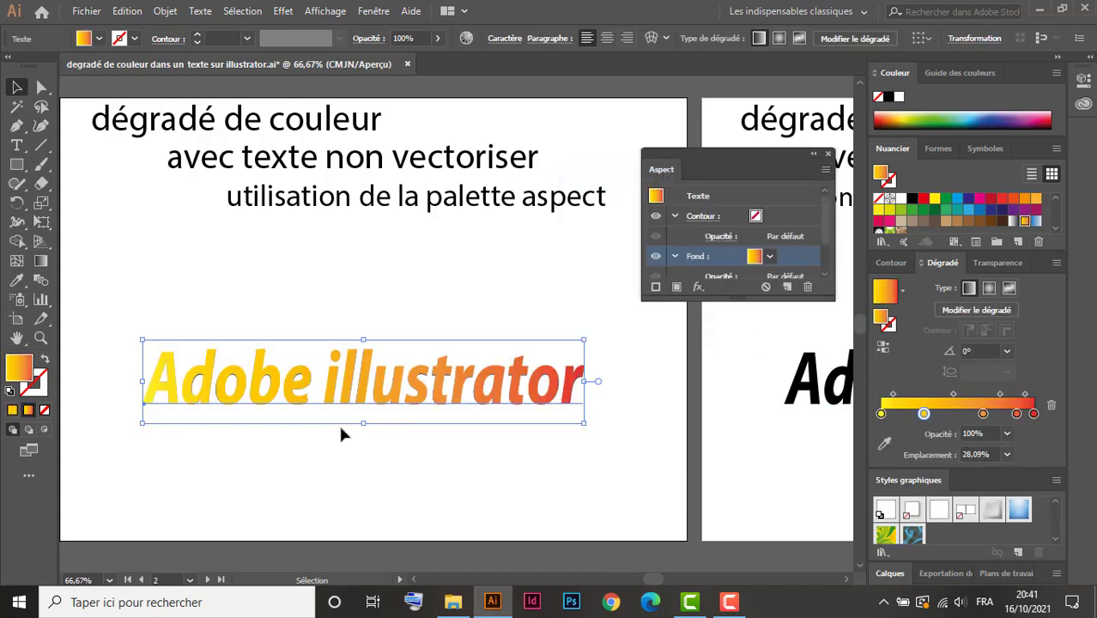
Step: Examine the edges of the gradient letters up close for the black character color beneath the fill
{"action": "key", "text": "z"}
{"action": "left_click", "coordinate": [266, 391]}
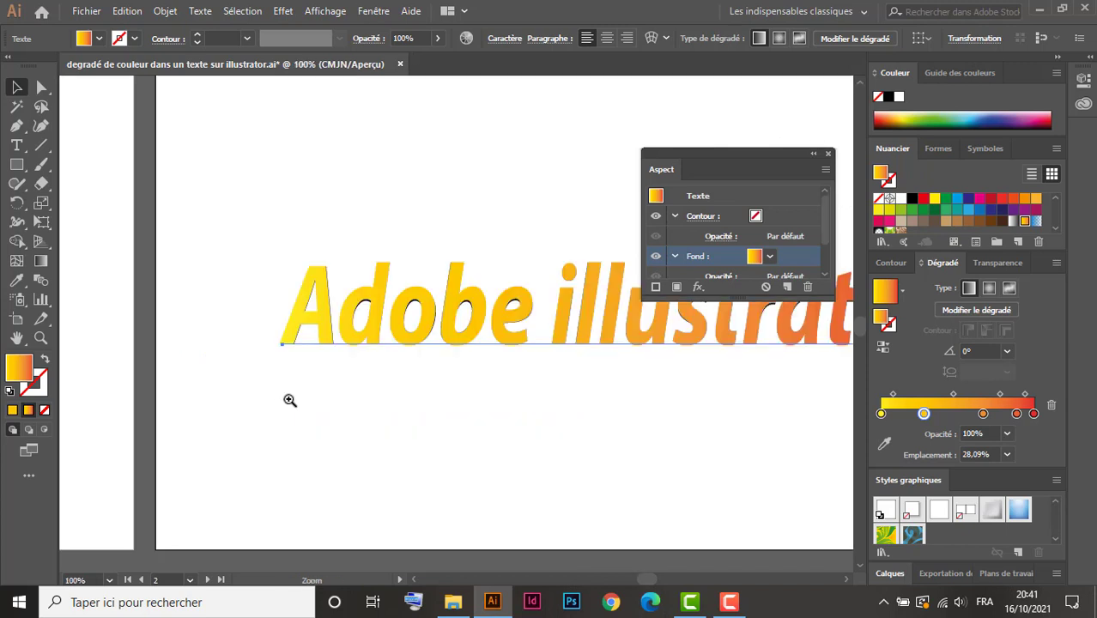
{"action": "left_click", "coordinate": [365, 341]}
{"action": "key", "text": "v"}
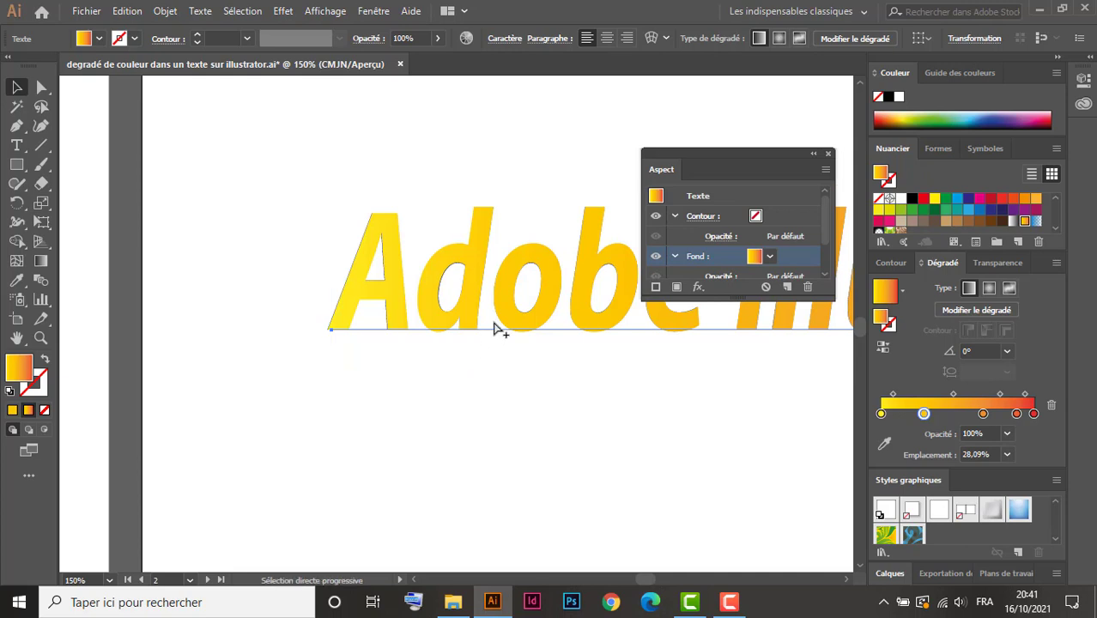
{"action": "left_click", "coordinate": [44, 339]}
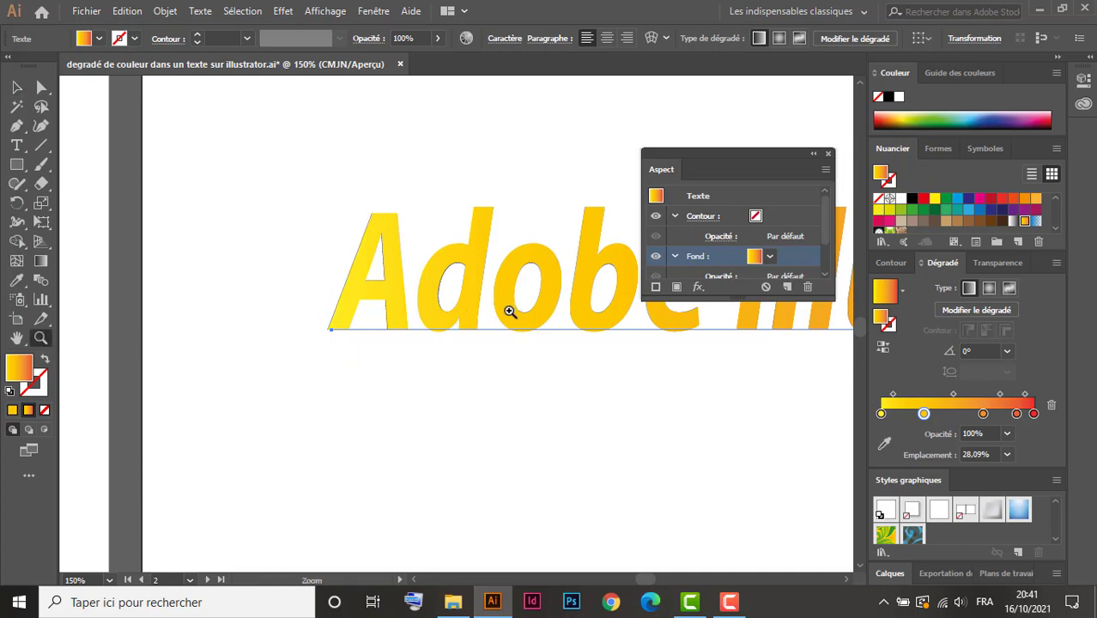
{"action": "left_click", "coordinate": [497, 329], "text": "alt"}
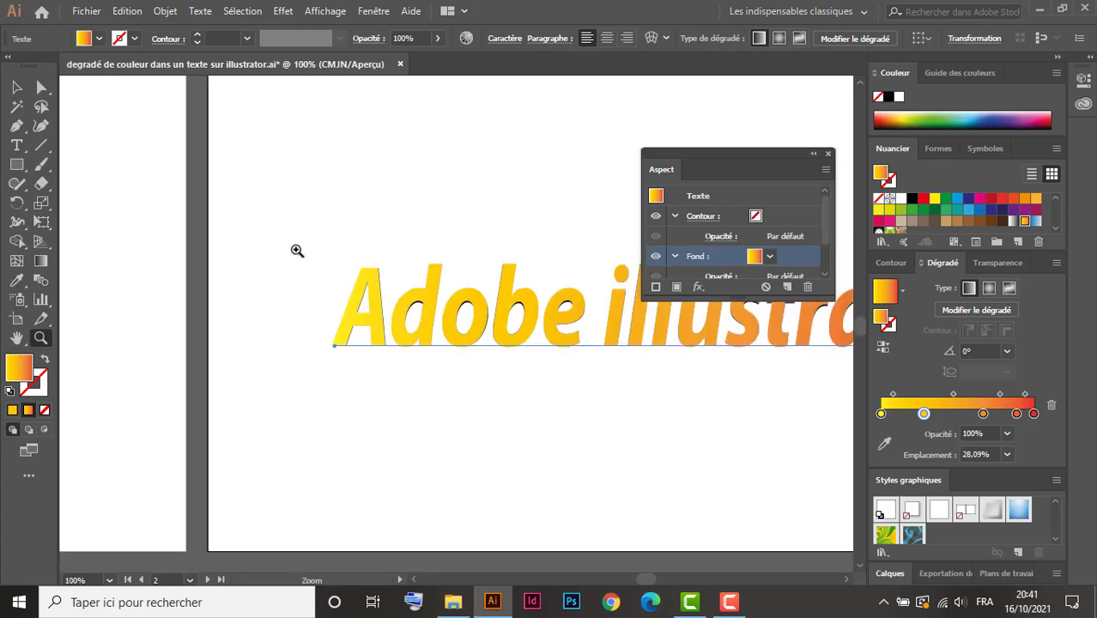
{"action": "left_click", "coordinate": [17, 87]}
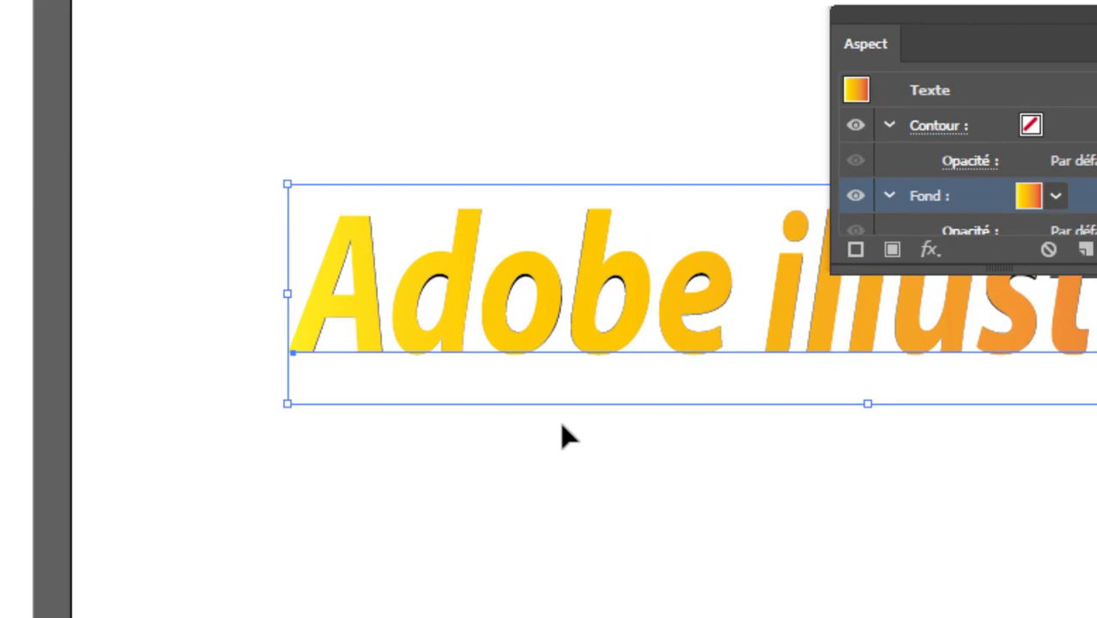
{"action": "left_click_drag", "start_coordinate": [685, 235], "coordinate": [345, 396]}
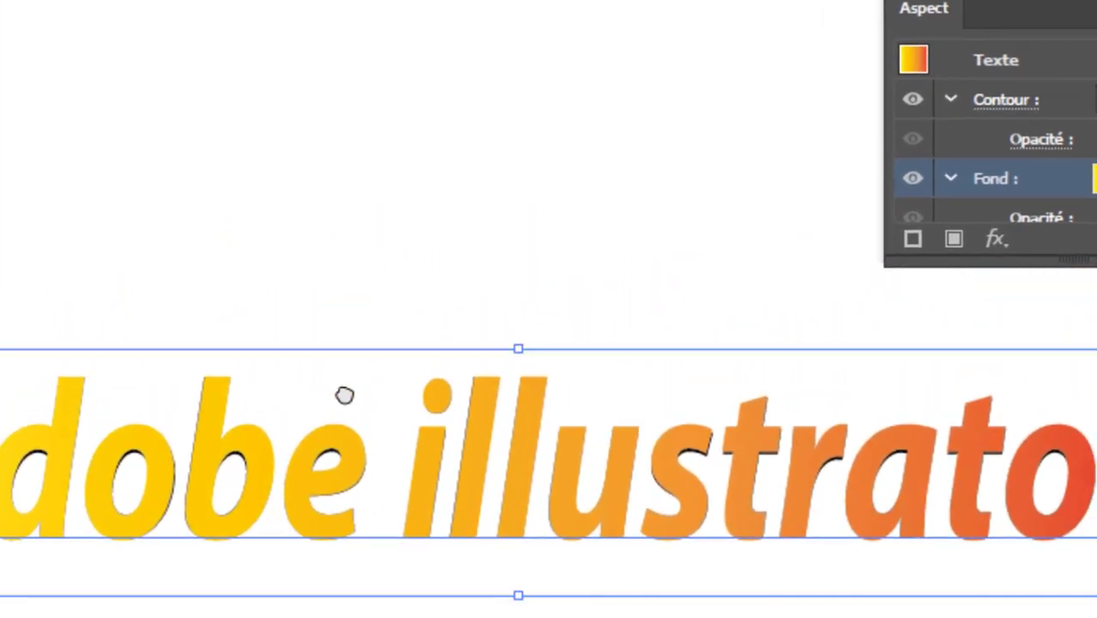
Step: Undo the yellow-orange-red gradient and the added fill, back to the plain black text
{"action": "key", "text": "ctrl+z"}
{"action": "key", "text": "ctrl+z"}
{"action": "key", "text": "ctrl+z"}
{"action": "key", "text": "ctrl+z"}
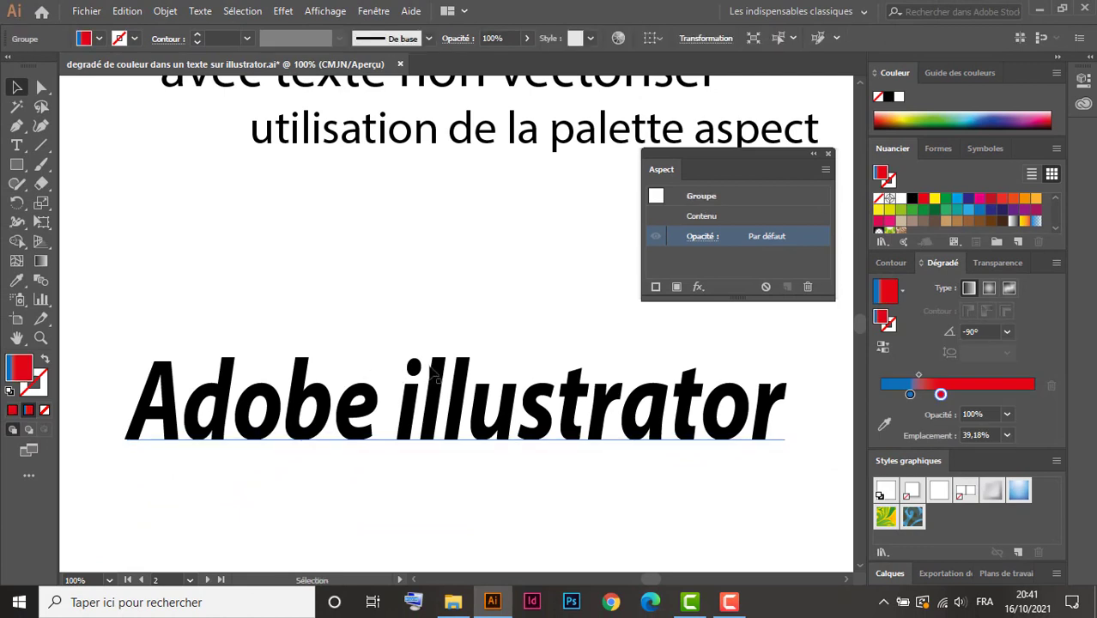
{"action": "key", "text": "ctrl+z"}
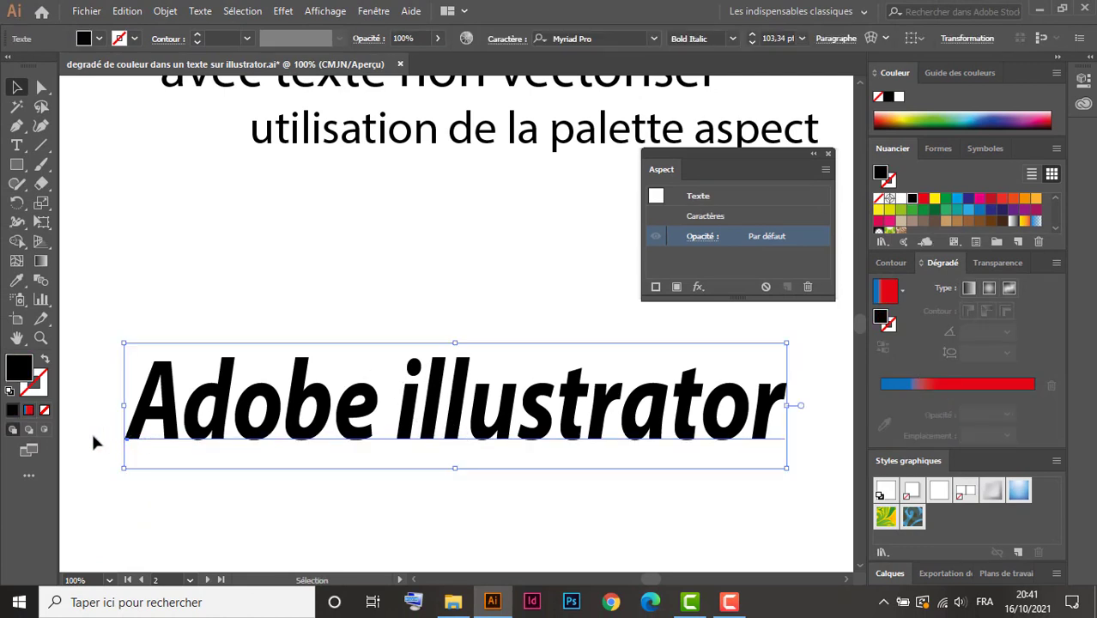
Step: Set the text's own fill to none, add a new appearance fill, and apply the yellow-orange-red gradient swatch
{"action": "left_click", "coordinate": [47, 413]}
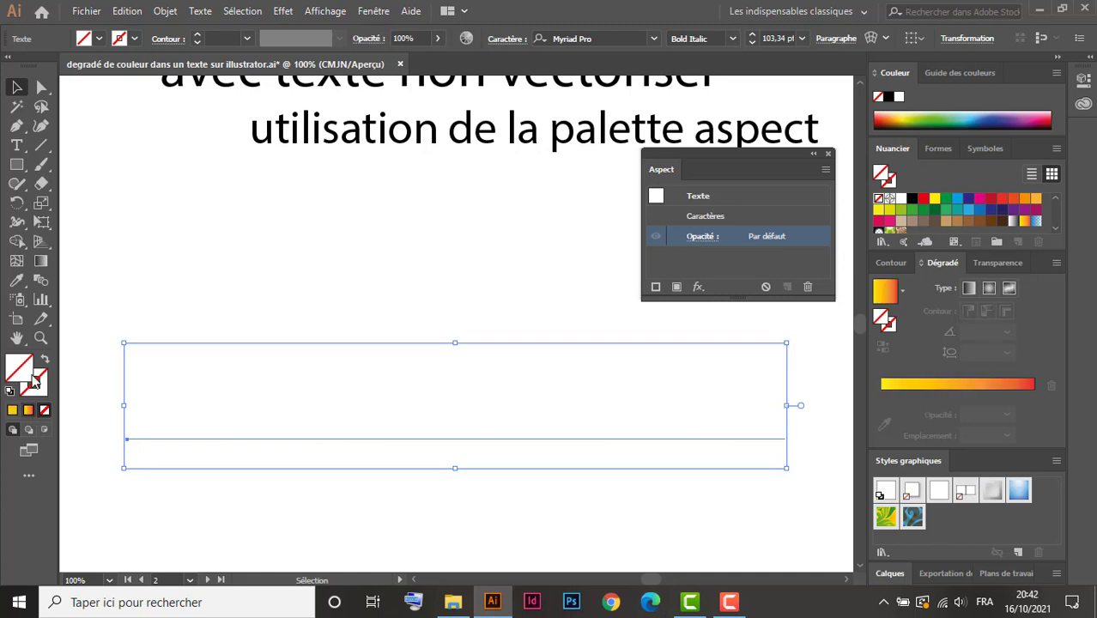
{"action": "left_click", "coordinate": [824, 170]}
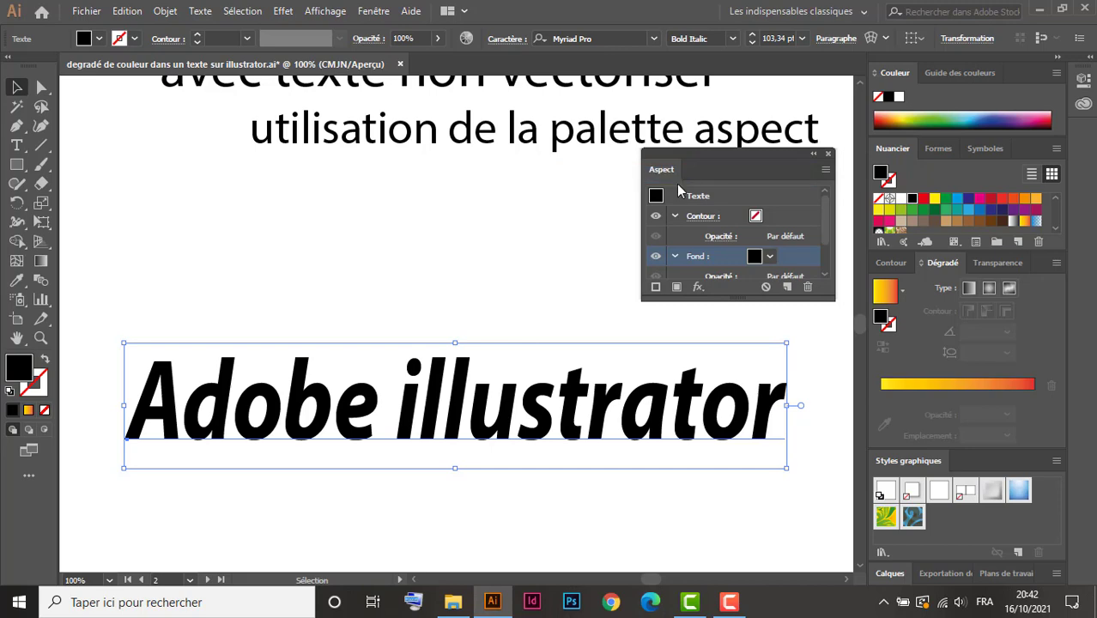
{"action": "left_click", "coordinate": [1025, 223]}
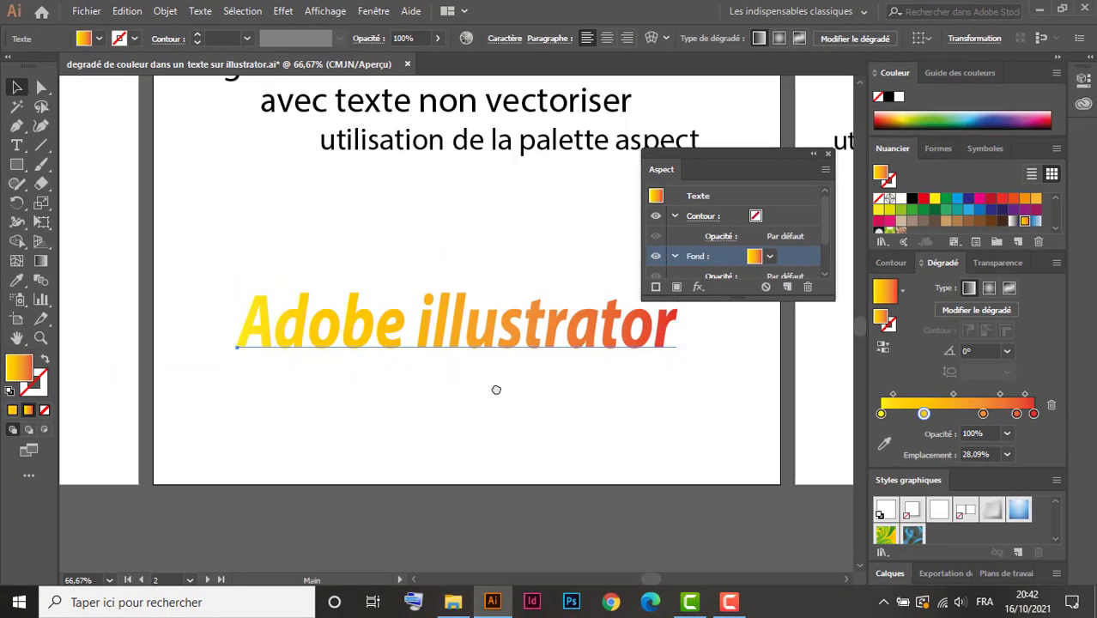
Step: Enter the gradient "Adobe illustrator" text to check that it is editable live text, and return to object selection
{"action": "scroll", "coordinate": [382, 389], "scroll_direction": "up", "scroll_amount": 2}
{"action": "scroll", "coordinate": [381, 389], "scroll_direction": "right", "scroll_amount": 2}
{"action": "double_click", "coordinate": [395, 380]}
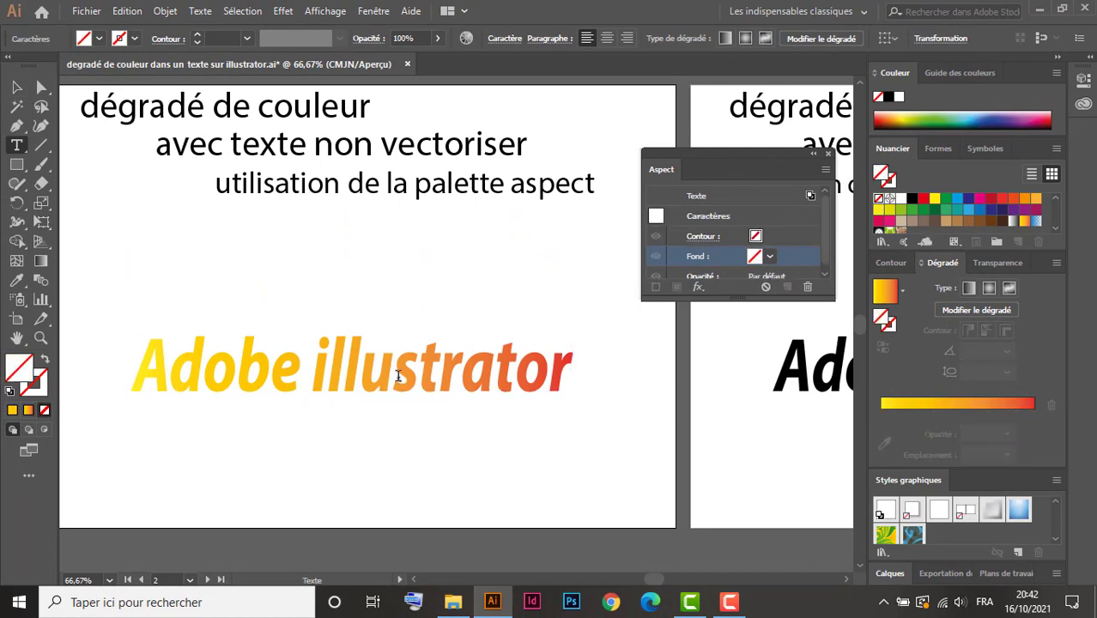
{"action": "left_click", "coordinate": [16, 86]}
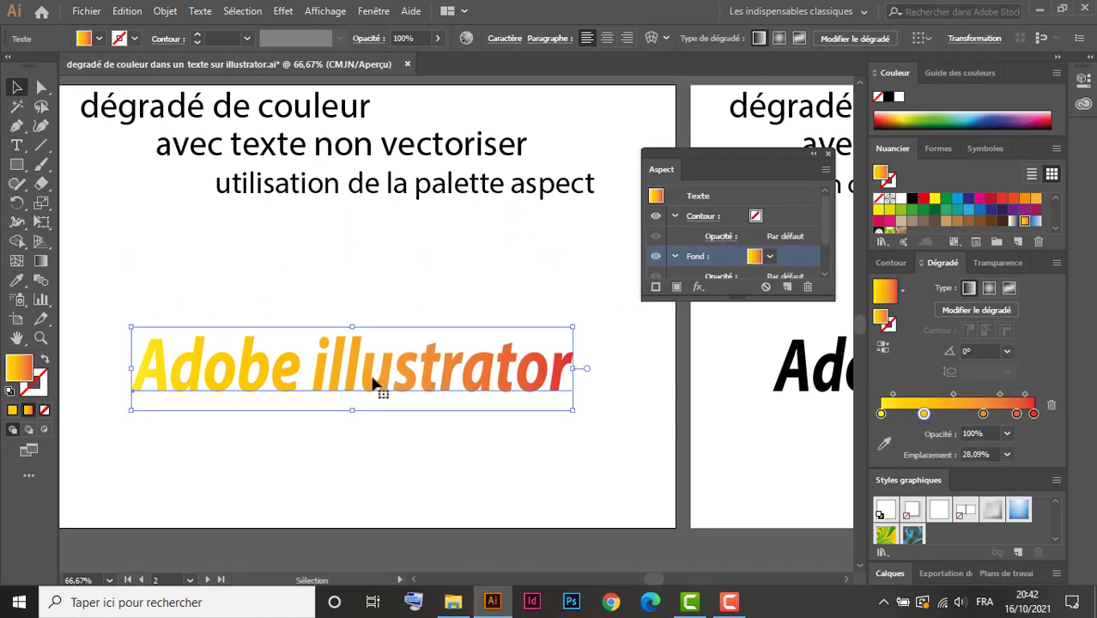
Step: Redraw the text's yellow-orange-red gradient vertically from the top to the bottom of the letters with the Gradient tool
{"action": "left_click", "coordinate": [41, 262]}
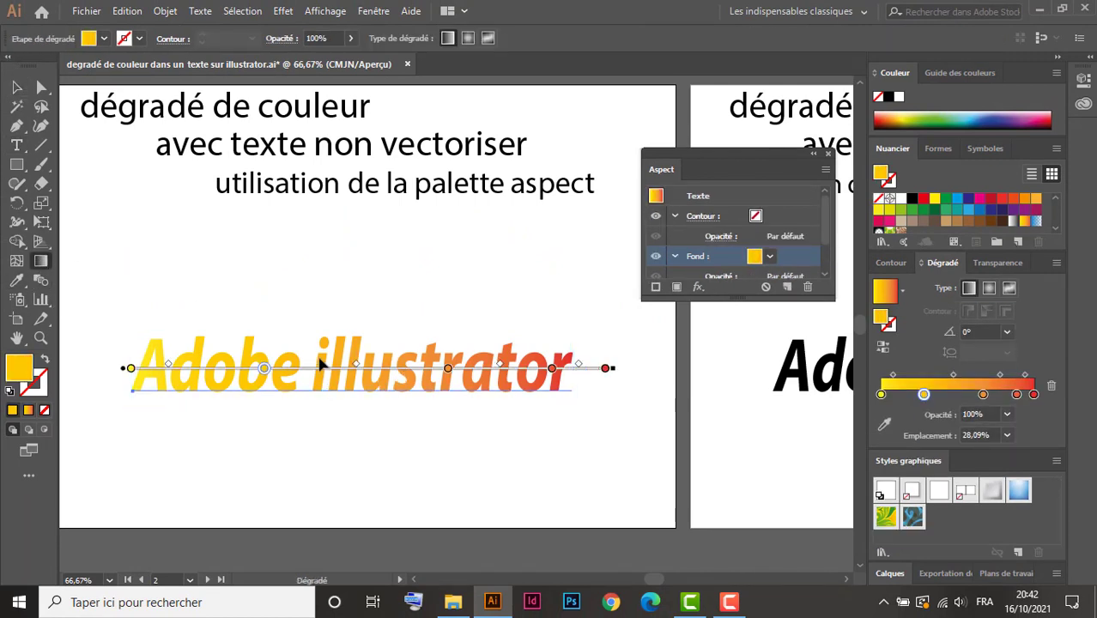
{"action": "left_click_drag", "start_coordinate": [335, 355], "coordinate": [333, 410]}
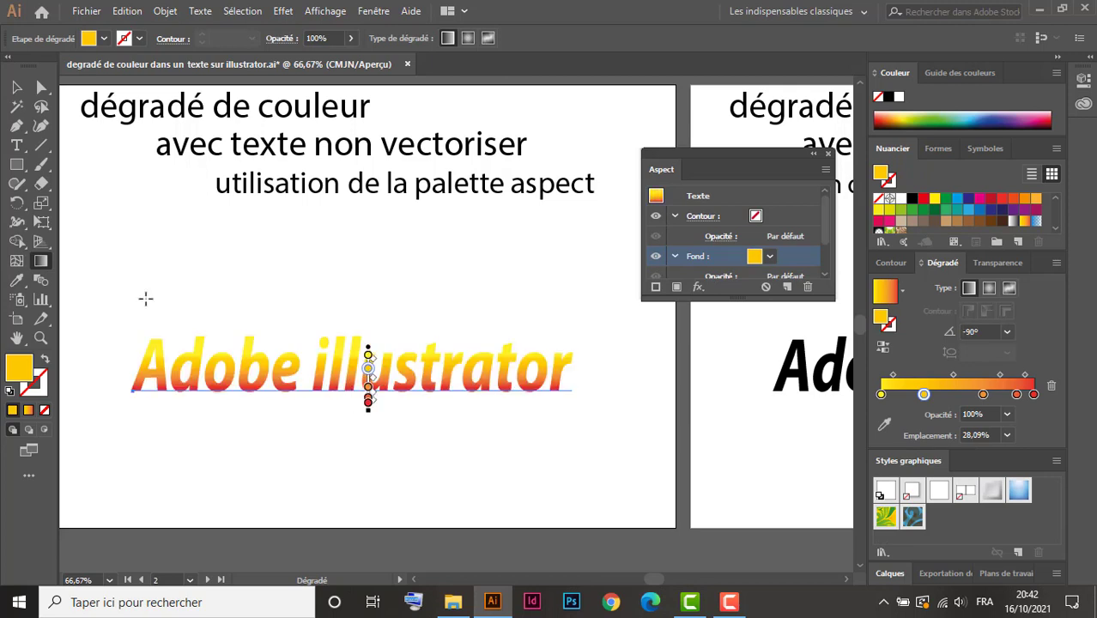
{"action": "left_click", "coordinate": [17, 86]}
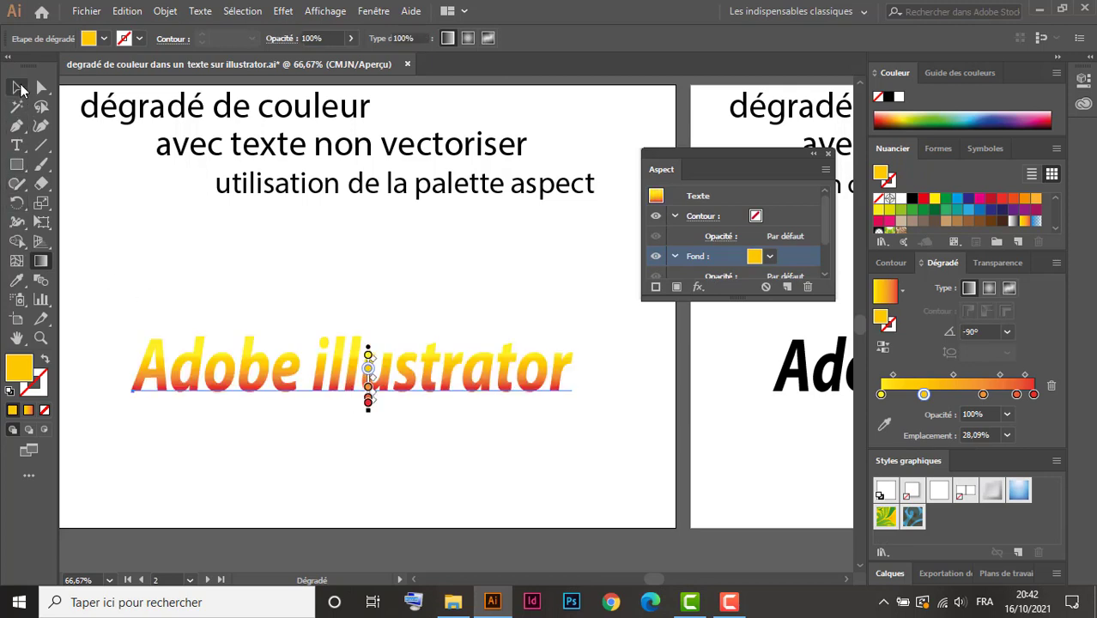
Step: Test live editing by inserting "ddddss" before the final letter of "Adobe" and restoring the text to "Adobe illustrator"
{"action": "left_click", "coordinate": [16, 145]}
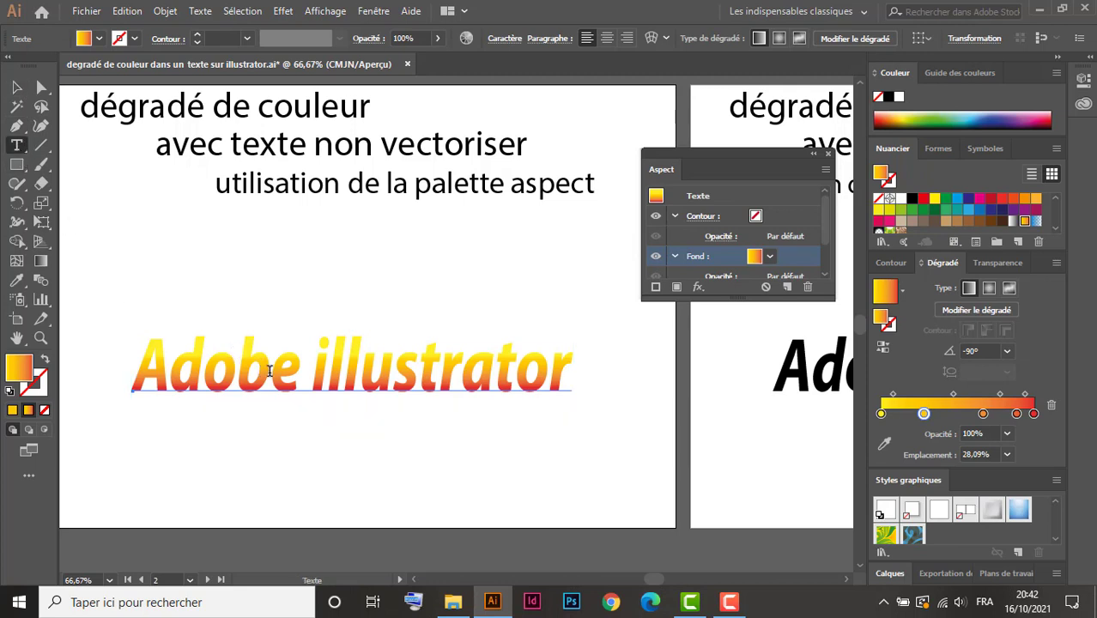
{"action": "left_click", "coordinate": [300, 363]}
{"action": "type", "text": "ddddss"}
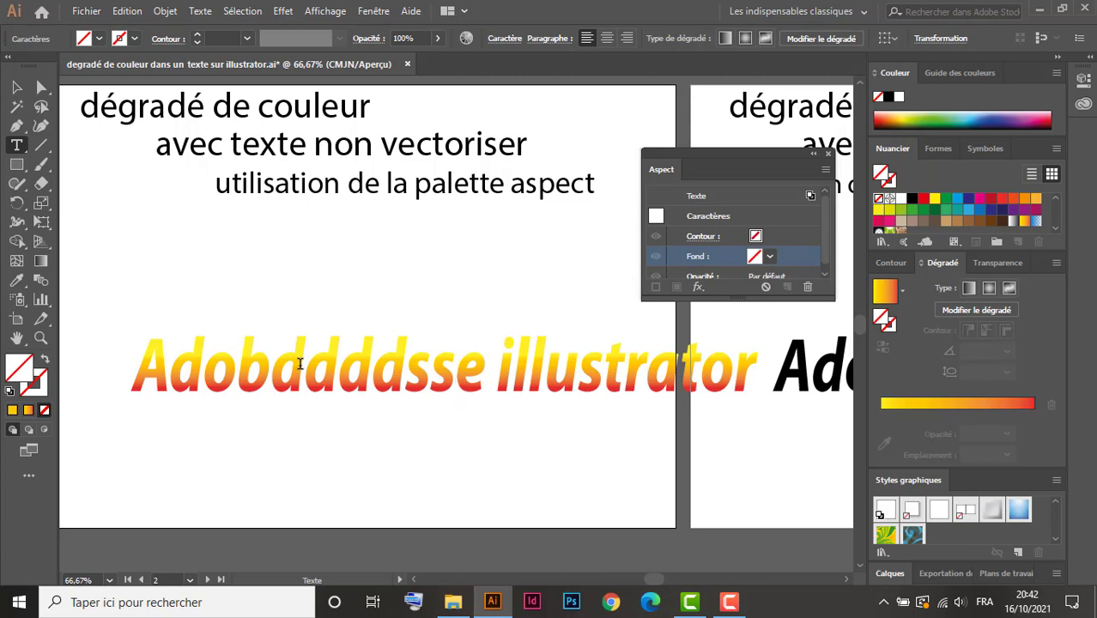
{"action": "key", "text": "BackSpace"}
{"action": "key", "text": "BackSpace"}
{"action": "key", "text": "BackSpace"}
{"action": "key", "text": "BackSpace"}
{"action": "key", "text": "BackSpace"}
{"action": "key", "text": "BackSpace"}
{"action": "key", "text": "BackSpace"}
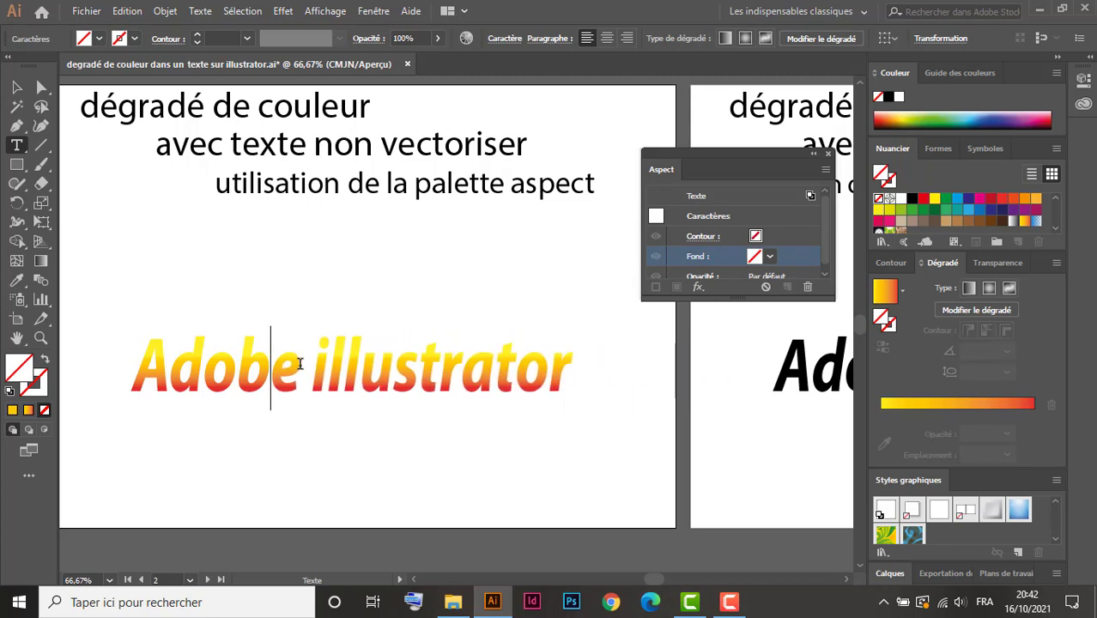
{"action": "type", "text": "b"}
{"action": "key", "text": "Escape"}
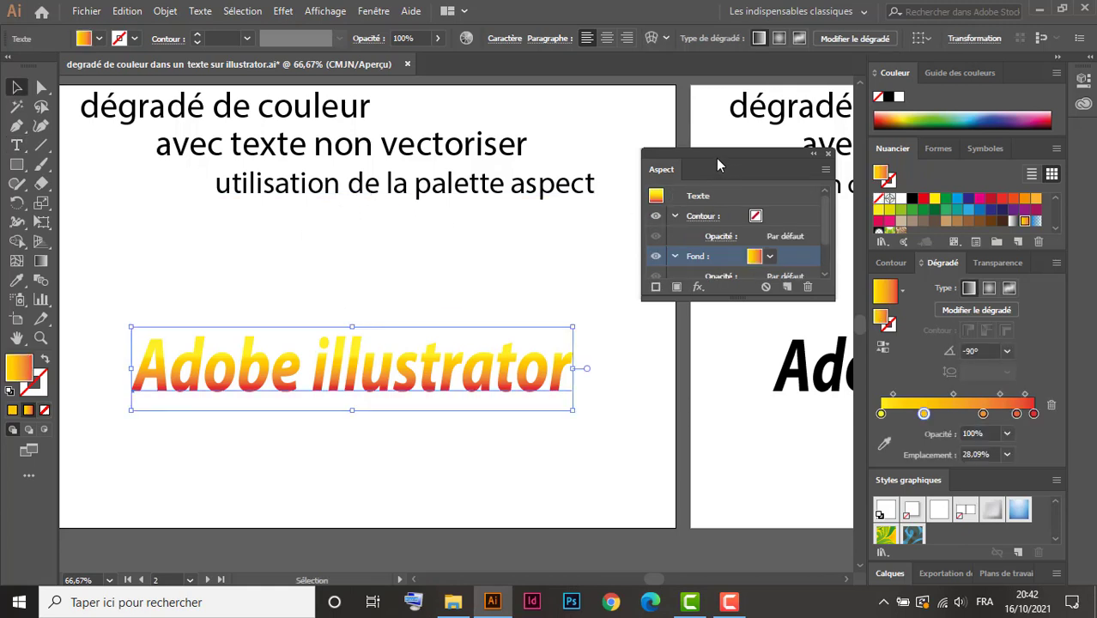
Step: Dock the floating Aspect panel with Styles graphiques and bring the third artboard, about graphic style libraries, into view
{"action": "left_click_drag", "start_coordinate": [713, 156], "coordinate": [956, 480]}
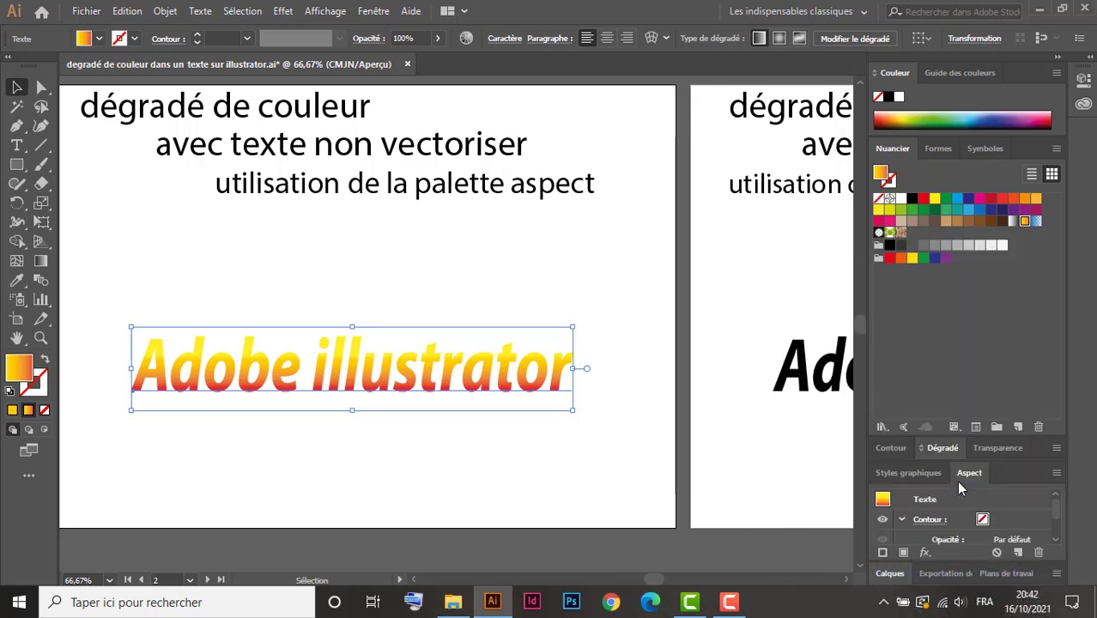
{"action": "key", "text": "space"}
{"action": "left_click_drag", "start_coordinate": [742, 293], "coordinate": [261, 301]}
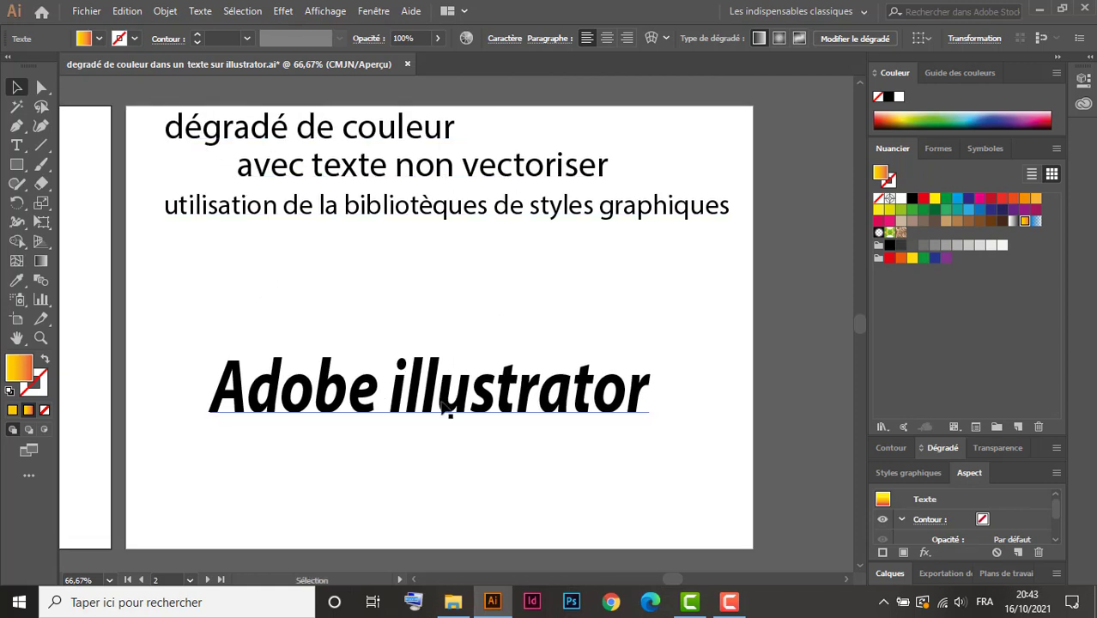
Step: Move the black text up on the third artboard and place an outlined copy of it below
{"action": "left_click_drag", "start_coordinate": [447, 416], "coordinate": [453, 331]}
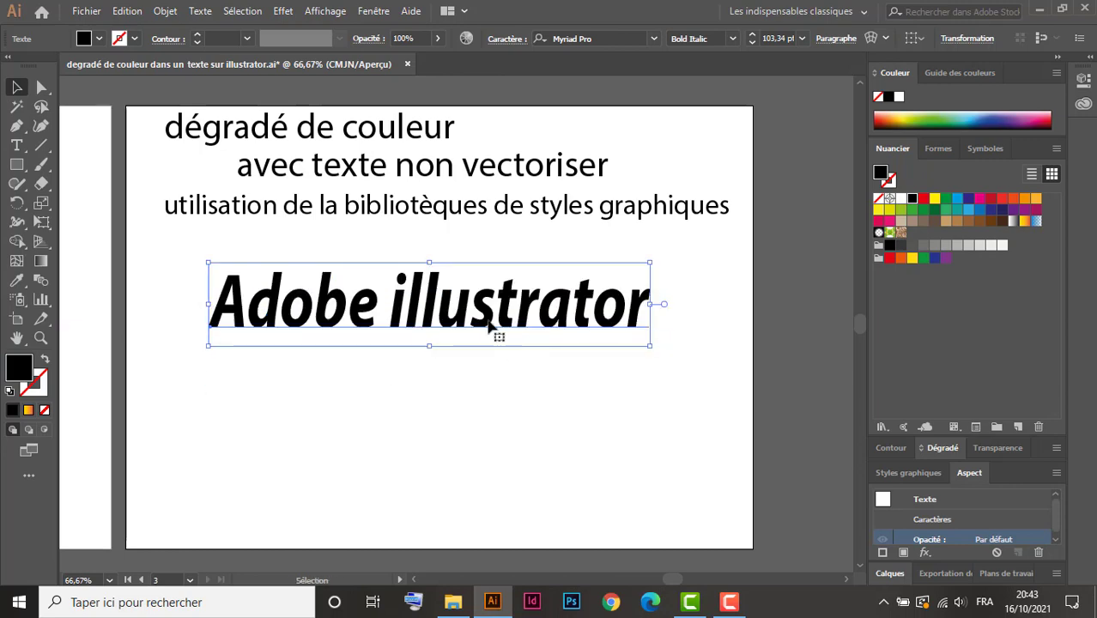
{"action": "left_click_drag", "start_coordinate": [431, 308], "coordinate": [436, 415], "text": "alt"}
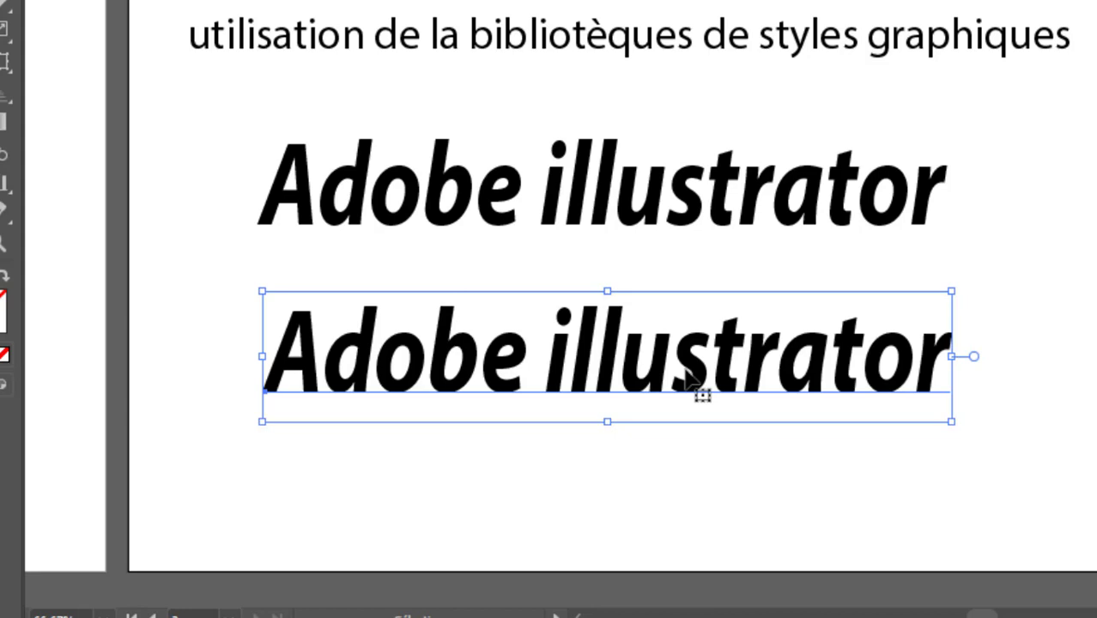
{"action": "key", "text": "ctrl+shift+o"}
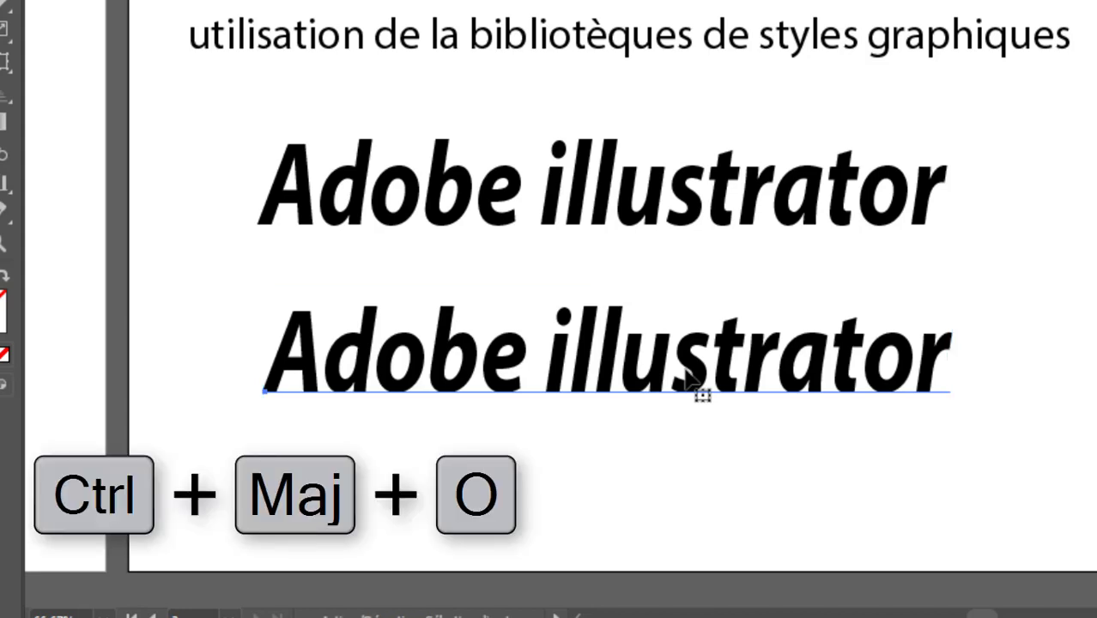
Step: Select both texts to compare the outlined copy's anchor points with the live text's baseline
{"action": "left_click", "coordinate": [1067, 253]}
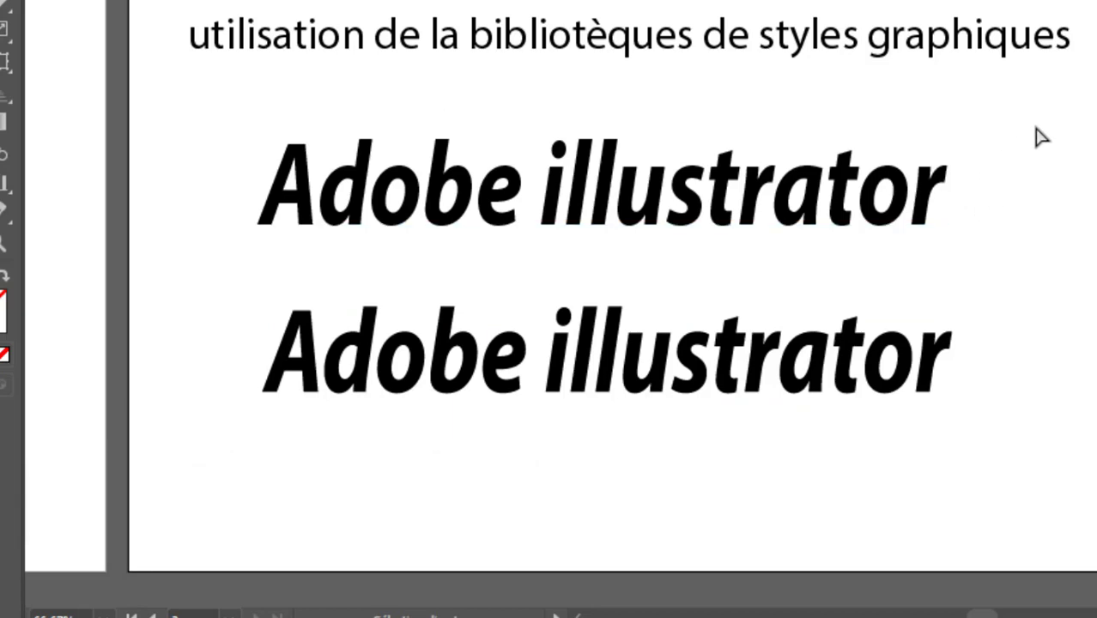
{"action": "left_click_drag", "start_coordinate": [1029, 127], "coordinate": [196, 400]}
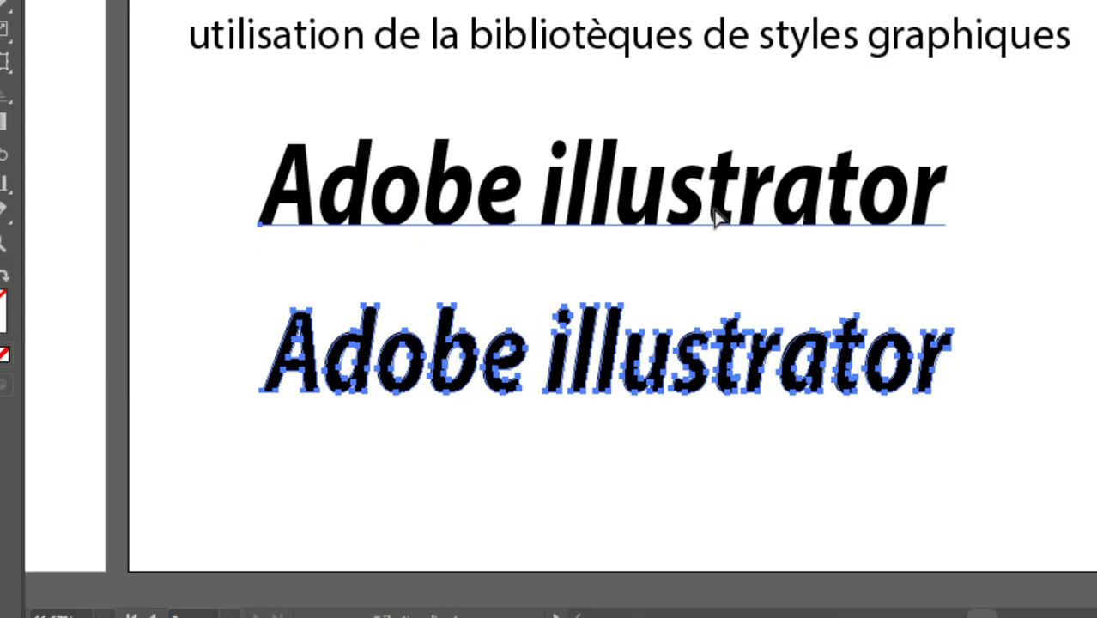
{"action": "left_click", "coordinate": [14, 75]}
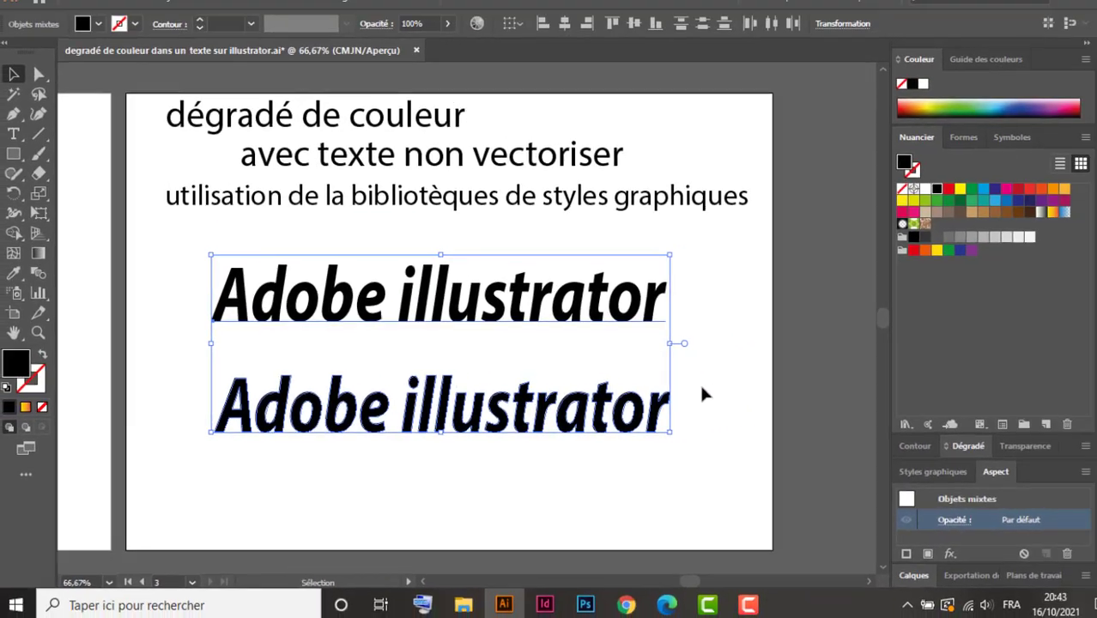
Step: Delete the outlined copy and move the live text back down to the middle of the artboard
{"action": "left_click", "coordinate": [1018, 302]}
{"action": "left_click_drag", "start_coordinate": [695, 380], "coordinate": [183, 468]}
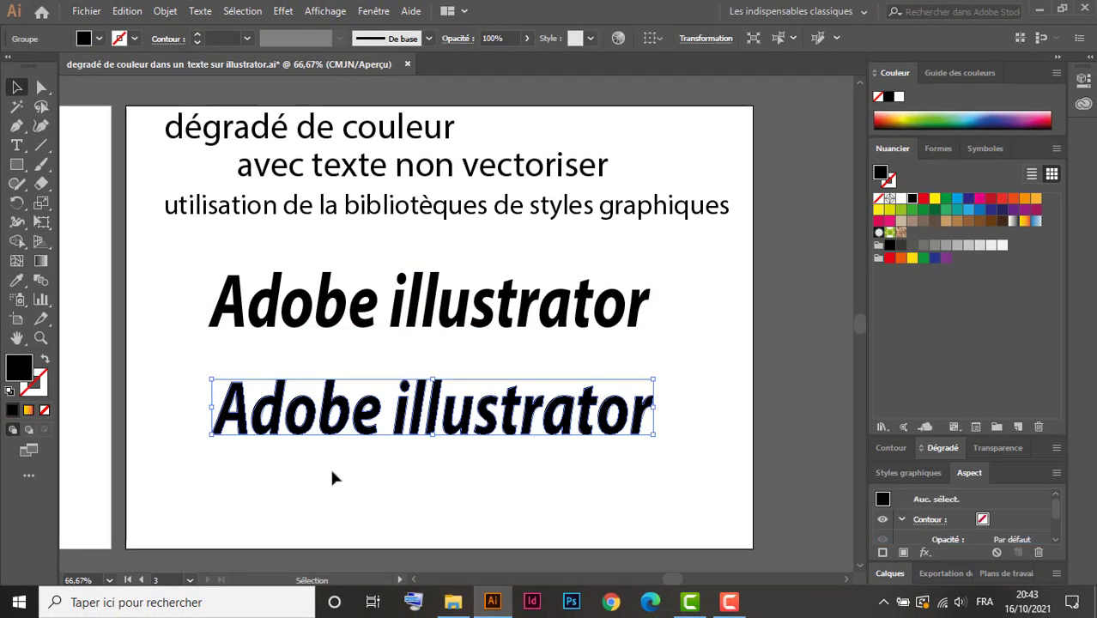
{"action": "key", "text": "Delete"}
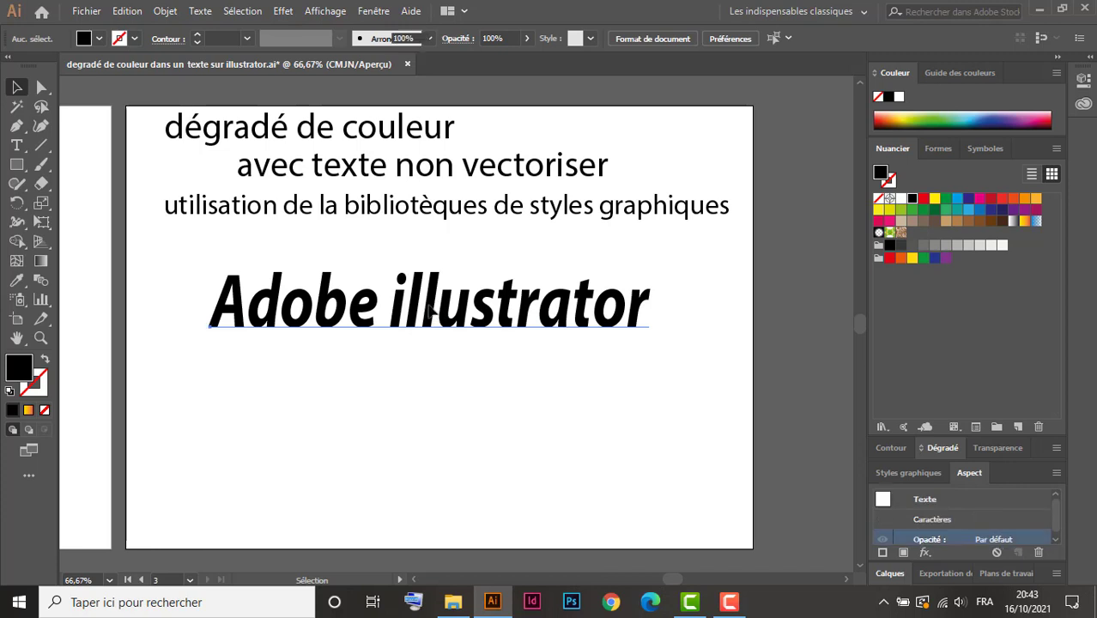
{"action": "left_click_drag", "start_coordinate": [432, 315], "coordinate": [421, 381]}
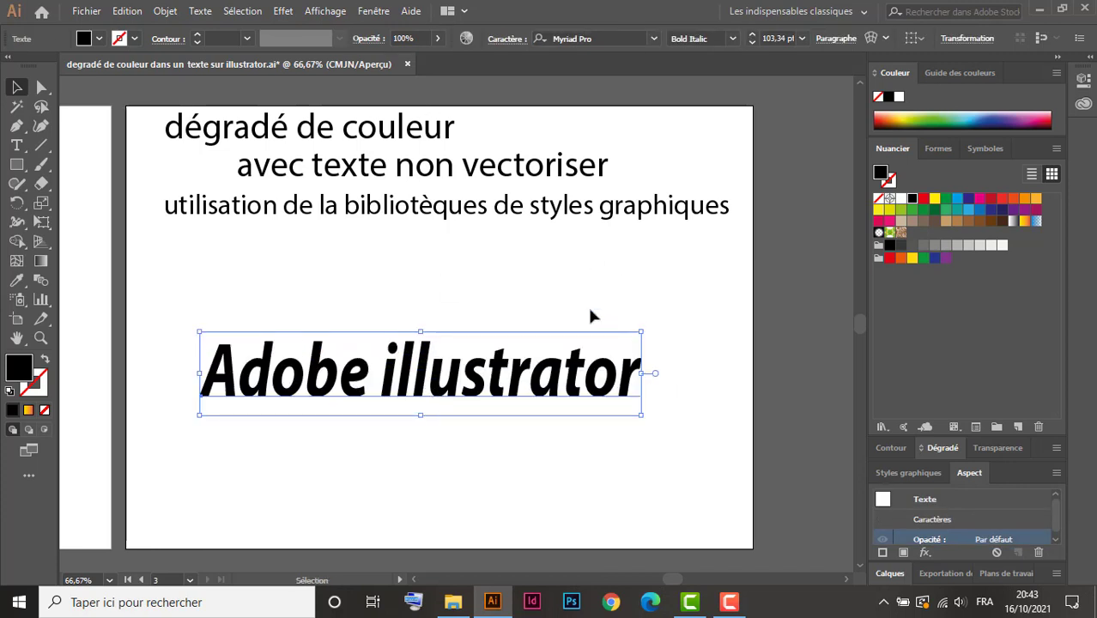
Step: Open the Effets de texte graphic style library, move it clear of the text, and enlarge it to show all styles
{"action": "key", "text": "space"}
{"action": "left_click_drag", "start_coordinate": [589, 310], "coordinate": [498, 241]}
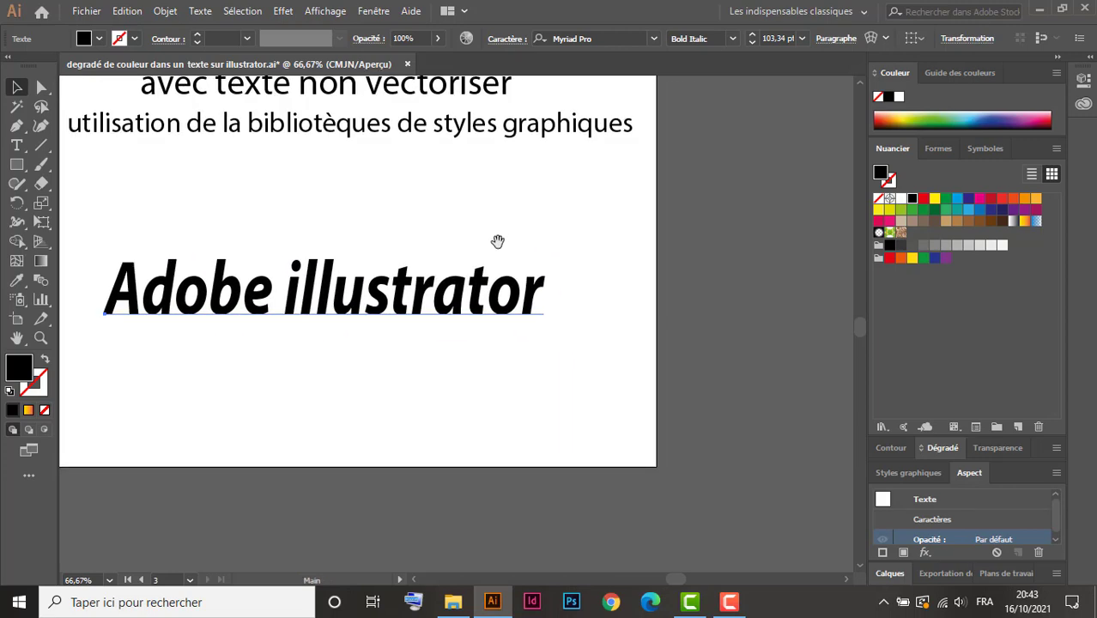
{"action": "left_click", "coordinate": [374, 12]}
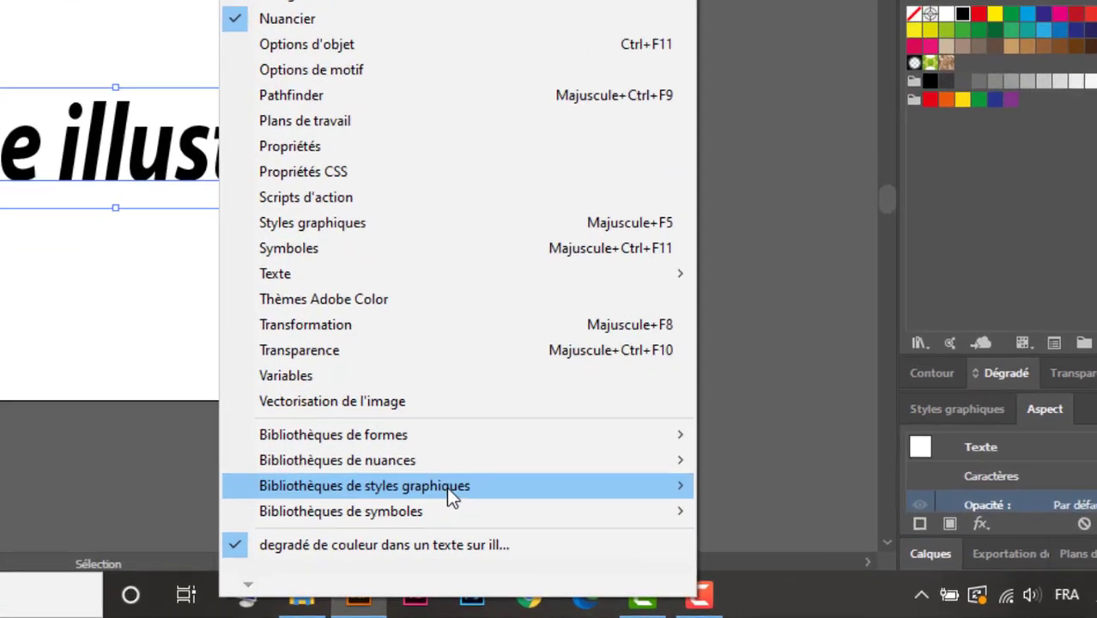
{"action": "mouse_move", "coordinate": [446, 487]}
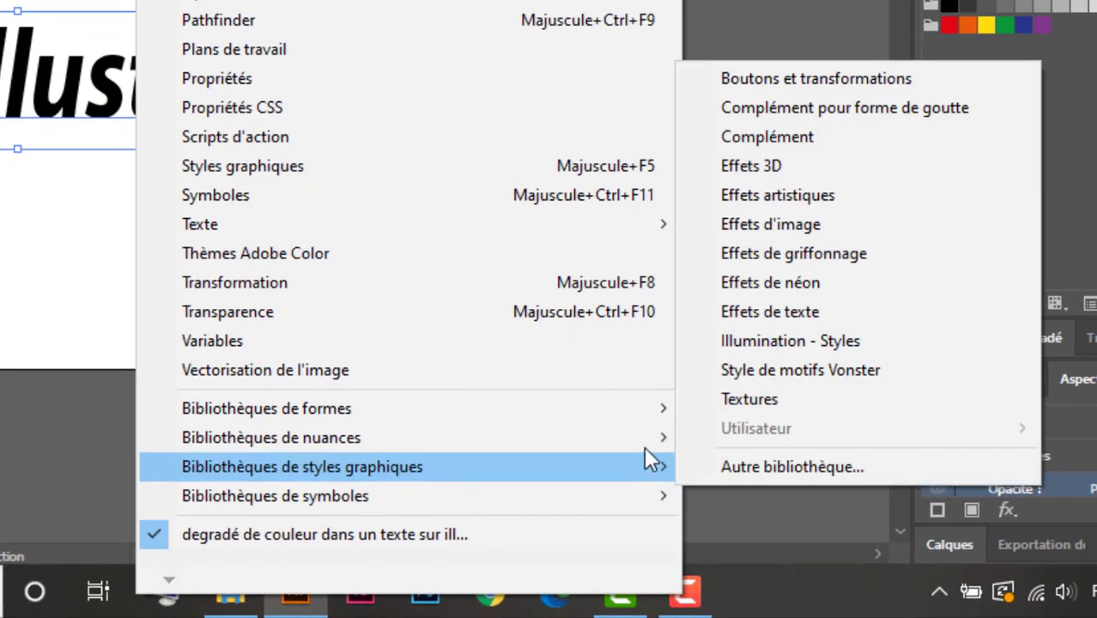
{"action": "left_click", "coordinate": [800, 310]}
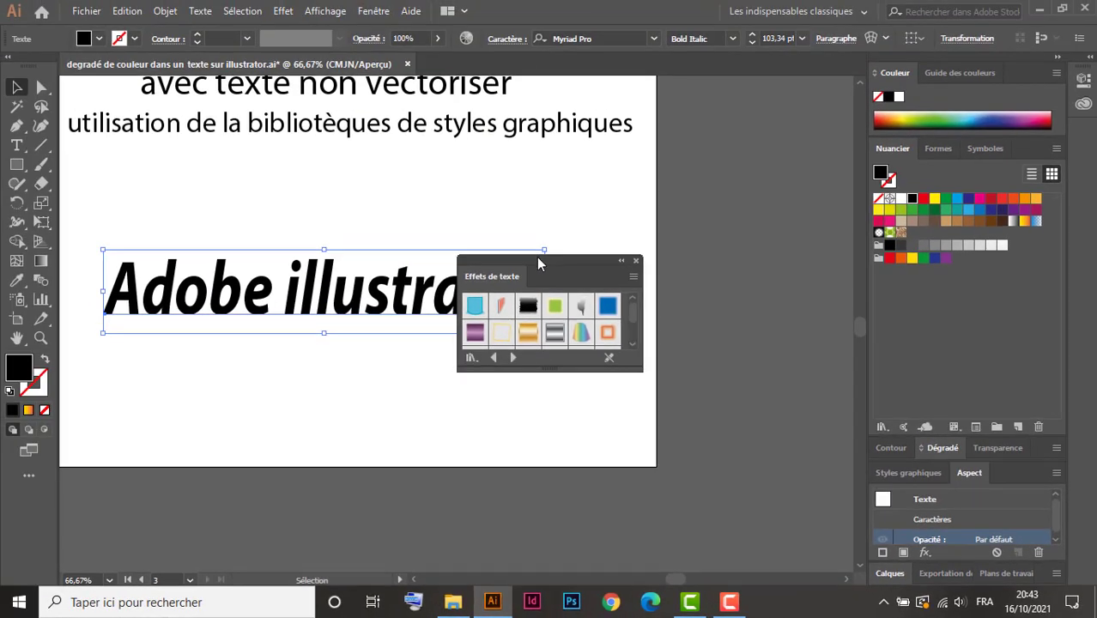
{"action": "left_click_drag", "start_coordinate": [539, 264], "coordinate": [733, 93]}
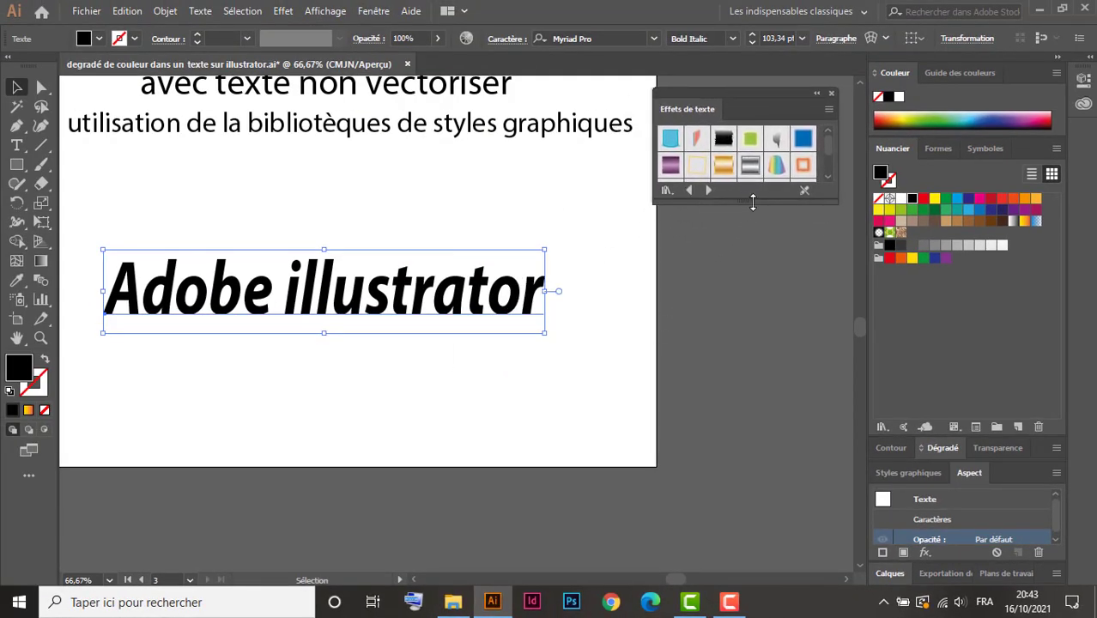
{"action": "left_click_drag", "start_coordinate": [748, 203], "coordinate": [743, 363]}
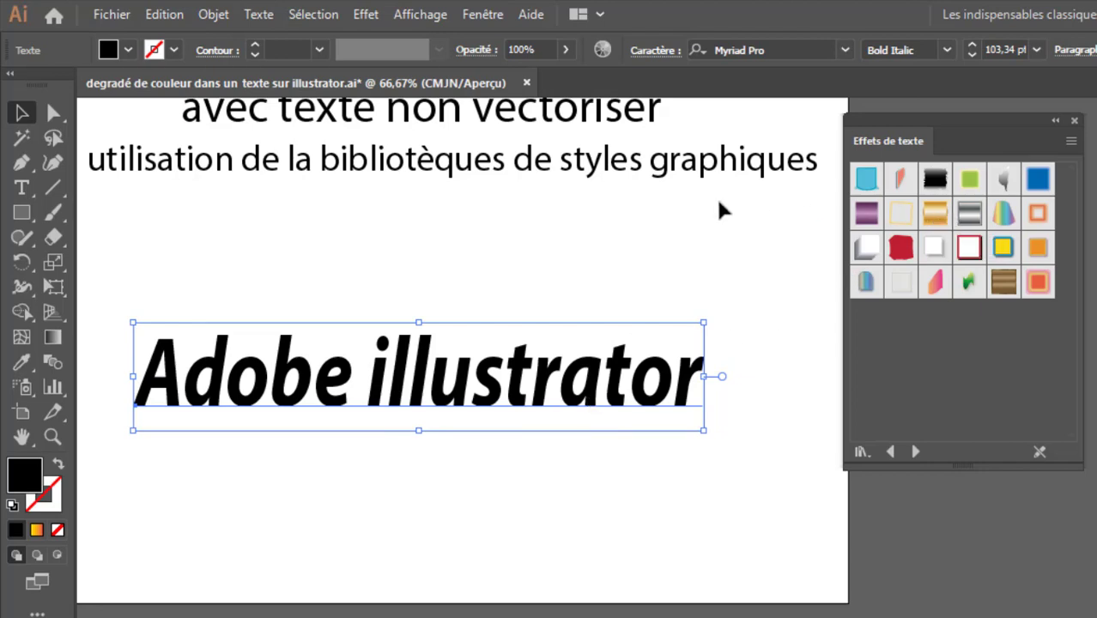
Step: Try the gold gradient style on the text with "fdhshjs" inserted in "illustrator", and undo both changes
{"action": "left_click", "coordinate": [936, 217]}
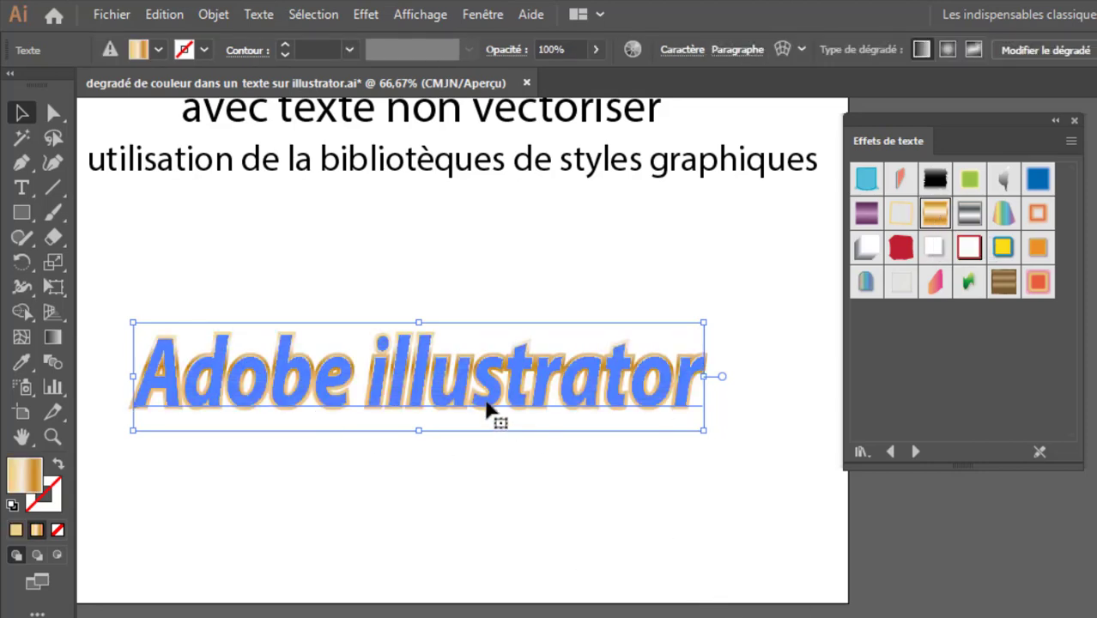
{"action": "double_click", "coordinate": [473, 383]}
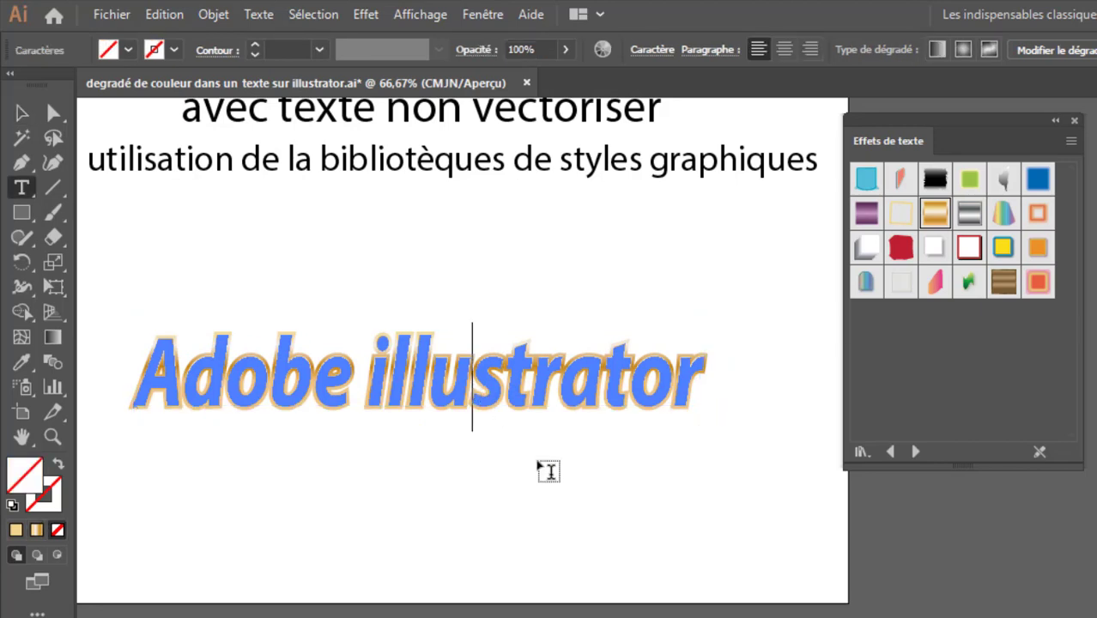
{"action": "type", "text": "fdhshjs"}
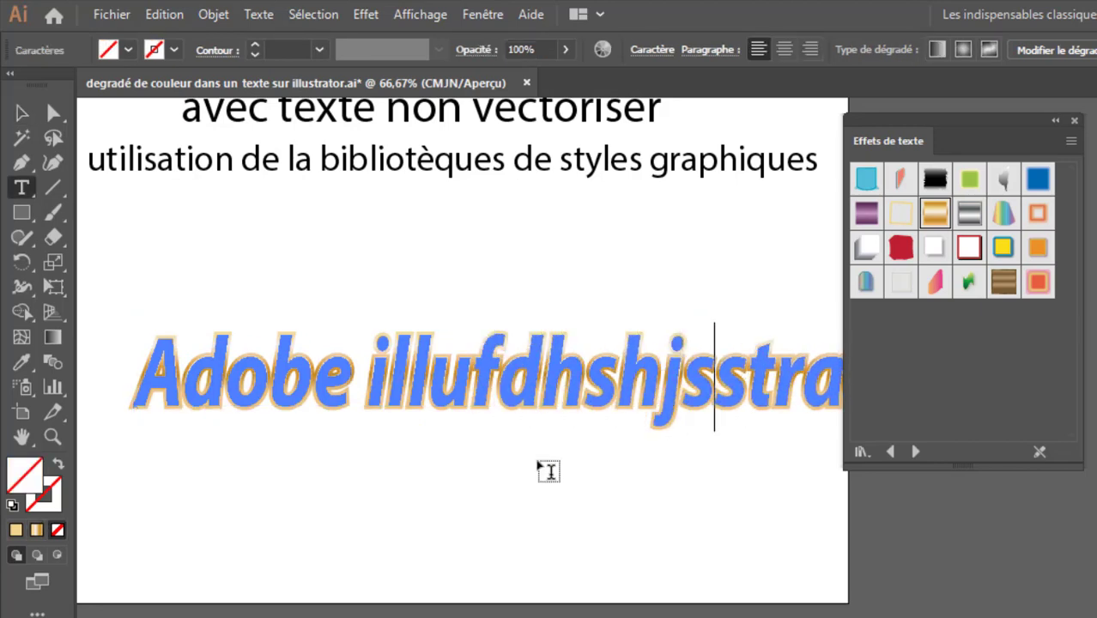
{"action": "key", "text": "Escape"}
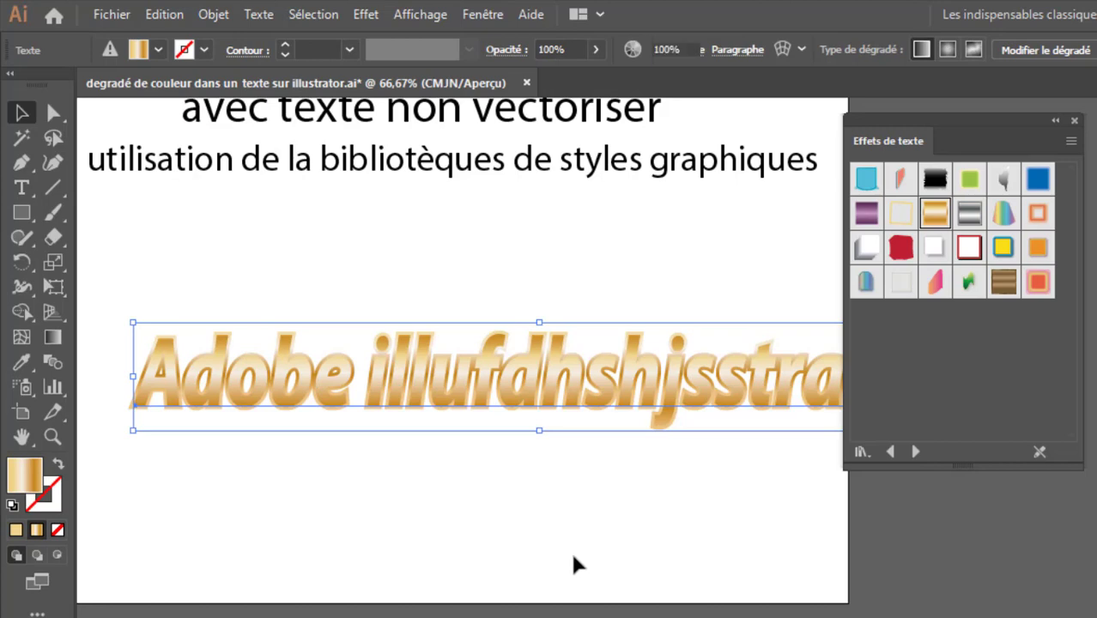
{"action": "left_click", "coordinate": [576, 563]}
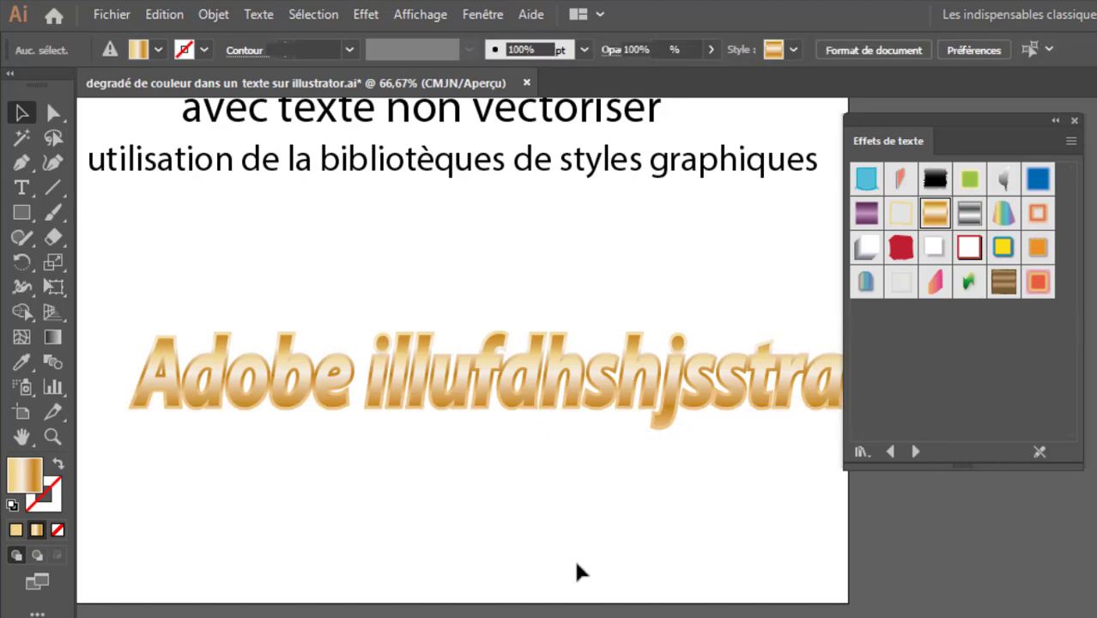
{"action": "key", "text": "ctrl+z"}
{"action": "key", "text": "ctrl+z"}
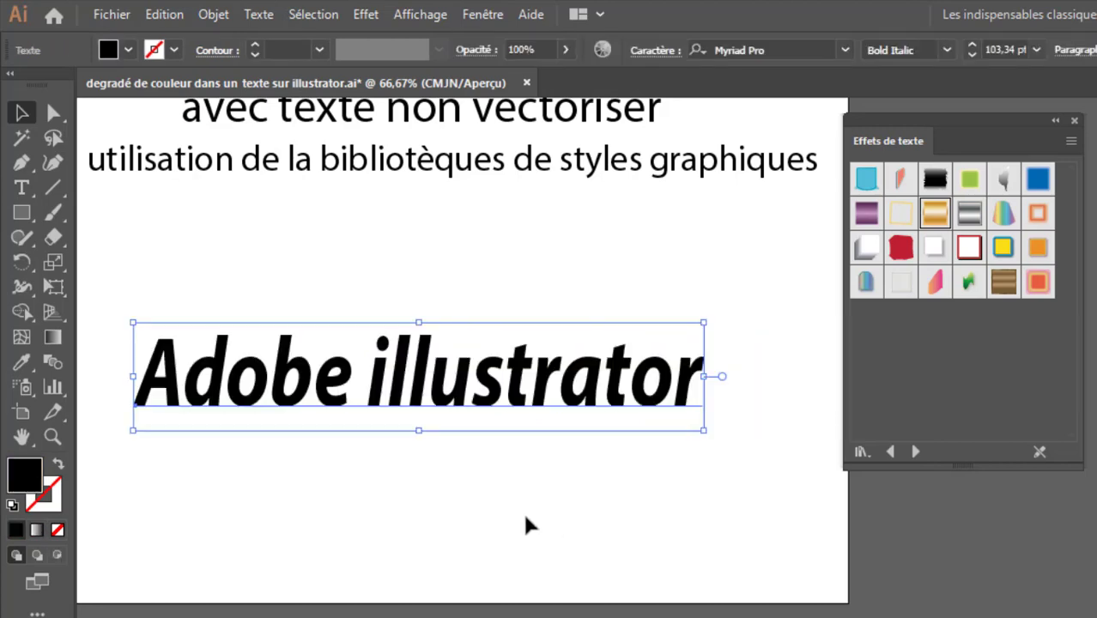
Step: Try the gold gradient style again, undo it, and apply the purple gradient style to the text
{"action": "left_click", "coordinate": [935, 213]}
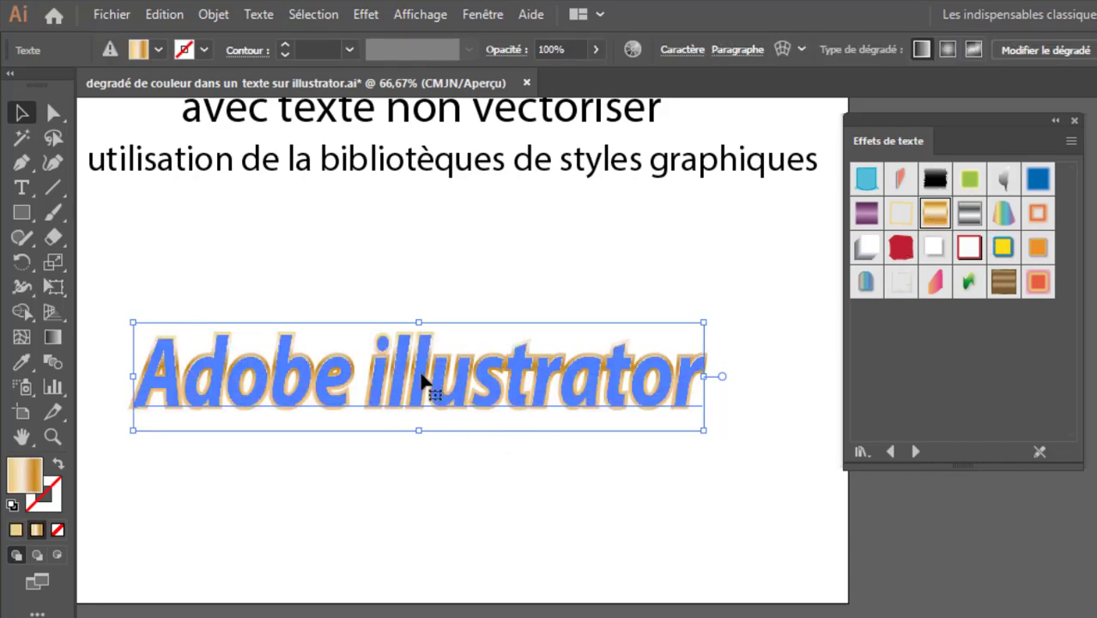
{"action": "key", "text": "ctrl+z"}
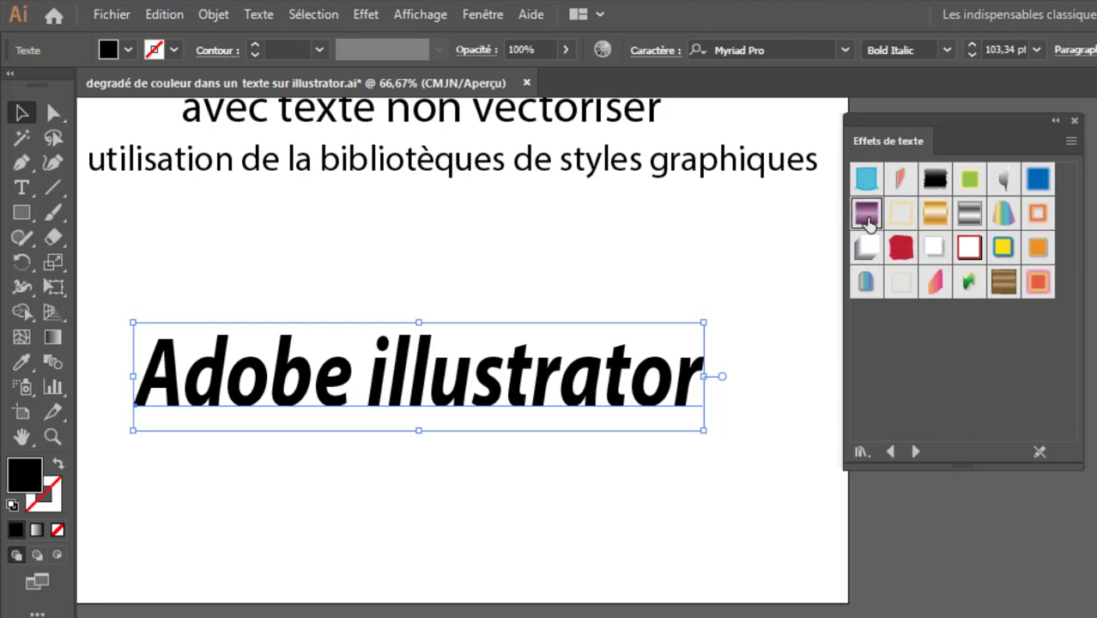
{"action": "left_click", "coordinate": [867, 214]}
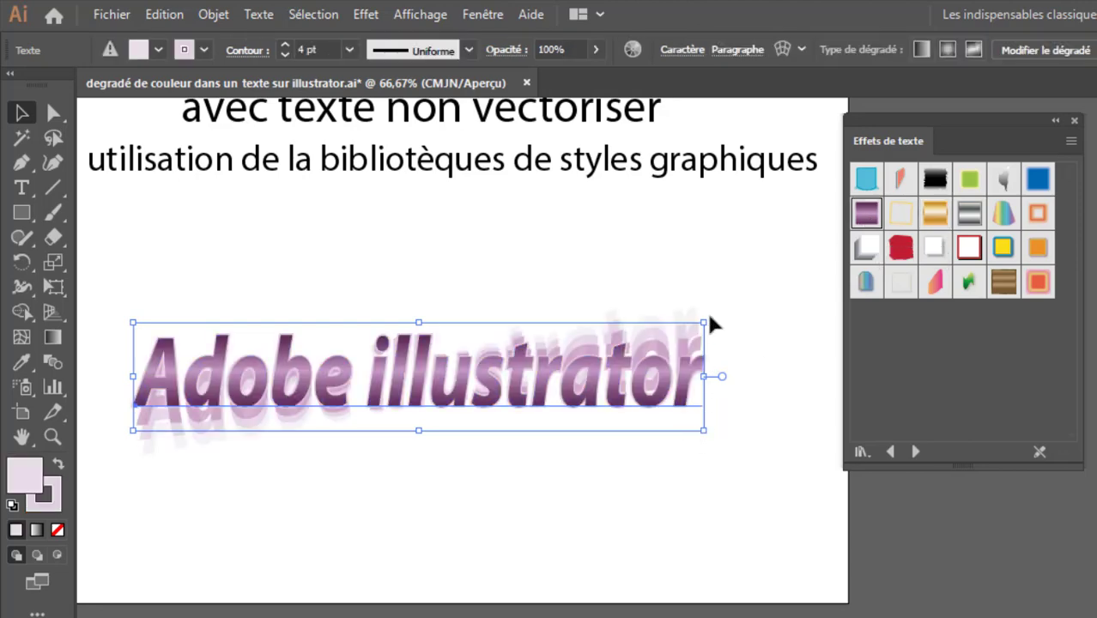
Step: Enlarge the purple "Adobe illustrator" text and move it down within the artboard
{"action": "left_click_drag", "start_coordinate": [705, 321], "coordinate": [791, 228]}
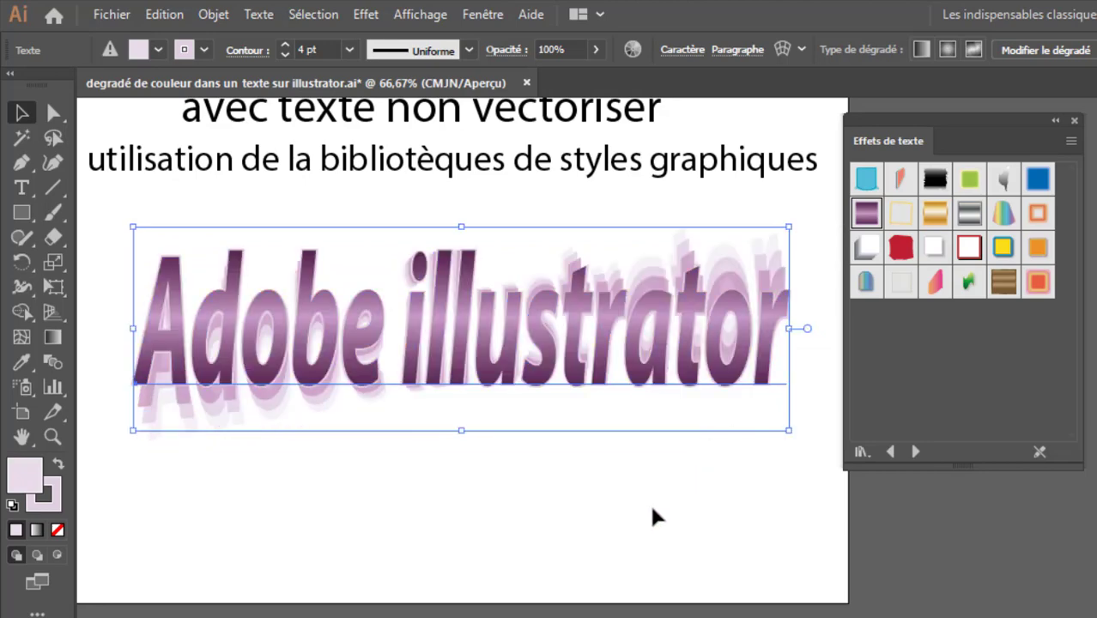
{"action": "left_click", "coordinate": [731, 523]}
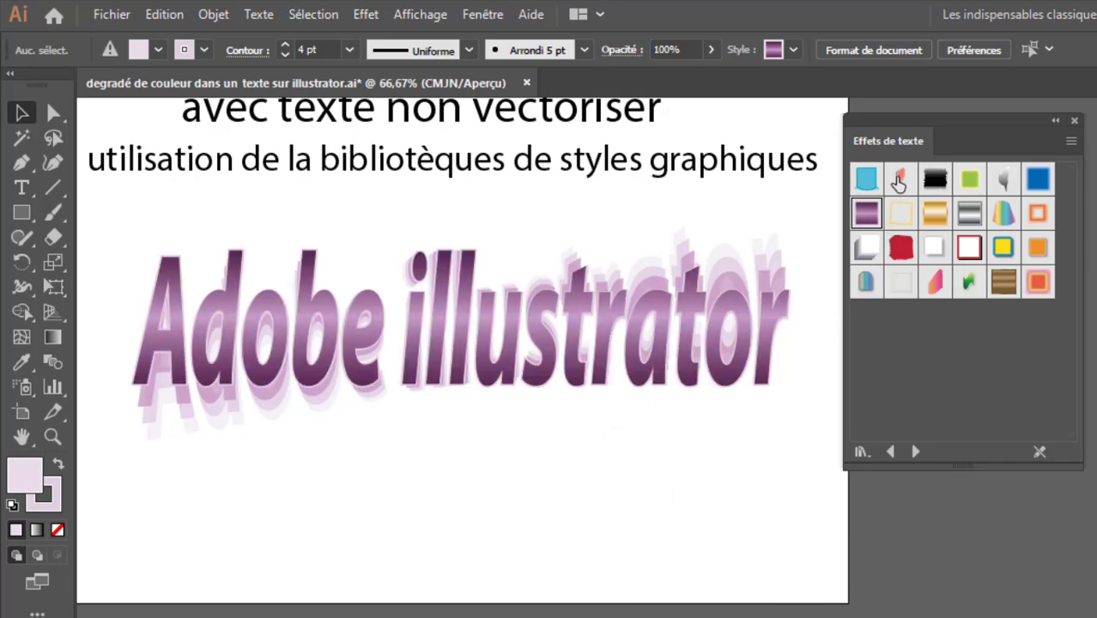
{"action": "left_click_drag", "start_coordinate": [549, 357], "coordinate": [519, 463]}
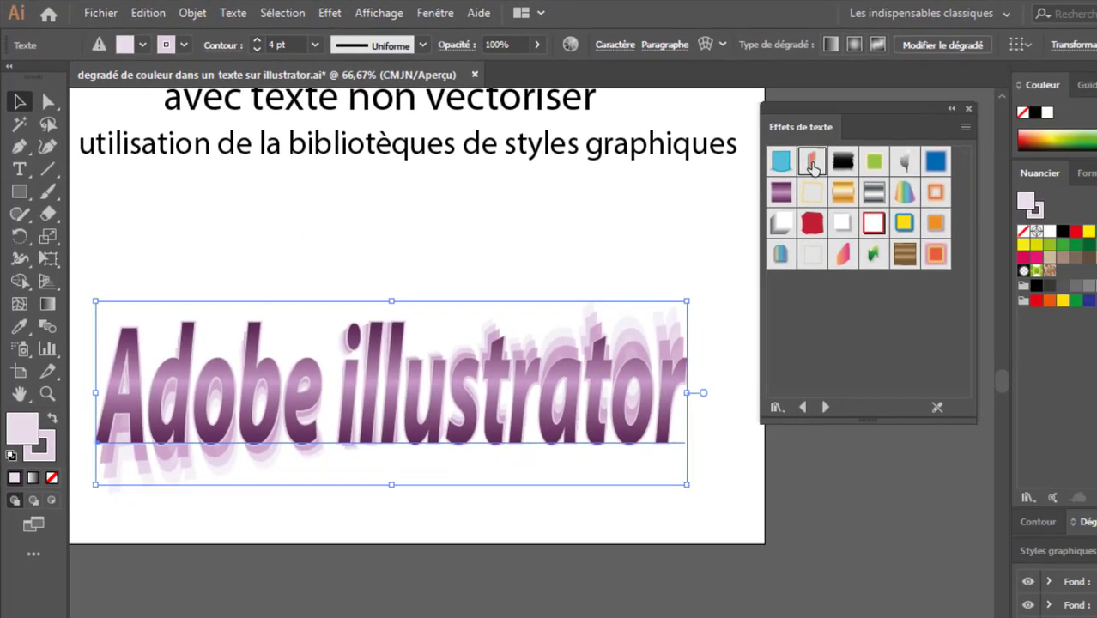
Step: Try the slanted salmon style with the drop shadow on the text, and undo it
{"action": "left_click", "coordinate": [901, 182]}
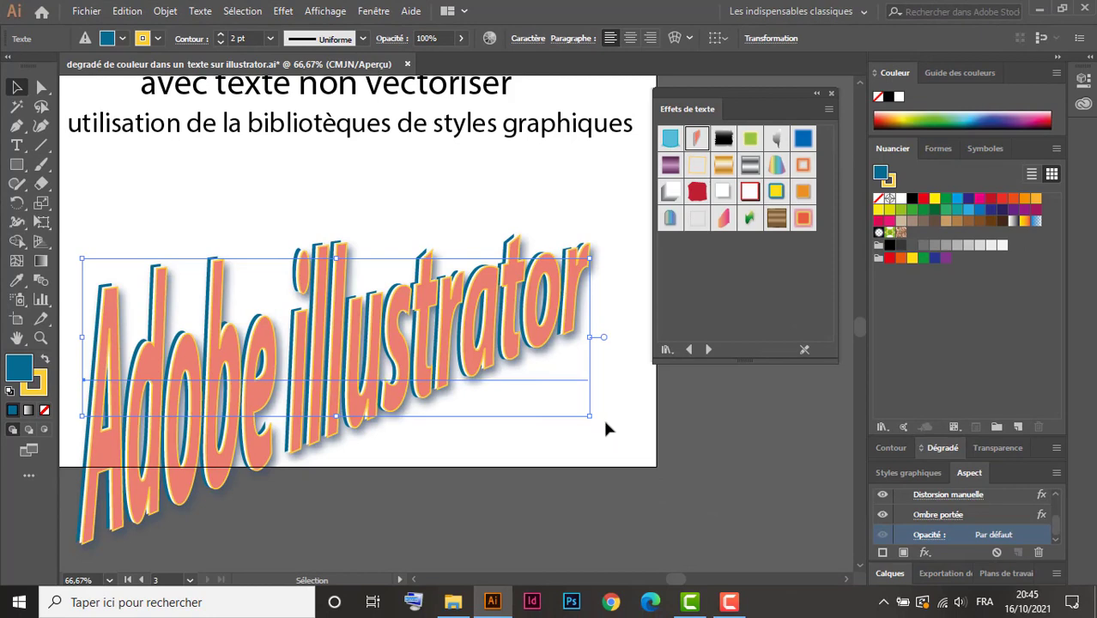
{"action": "key", "text": "a"}
{"action": "key", "text": "ctrl+z"}
{"action": "key", "text": "v"}
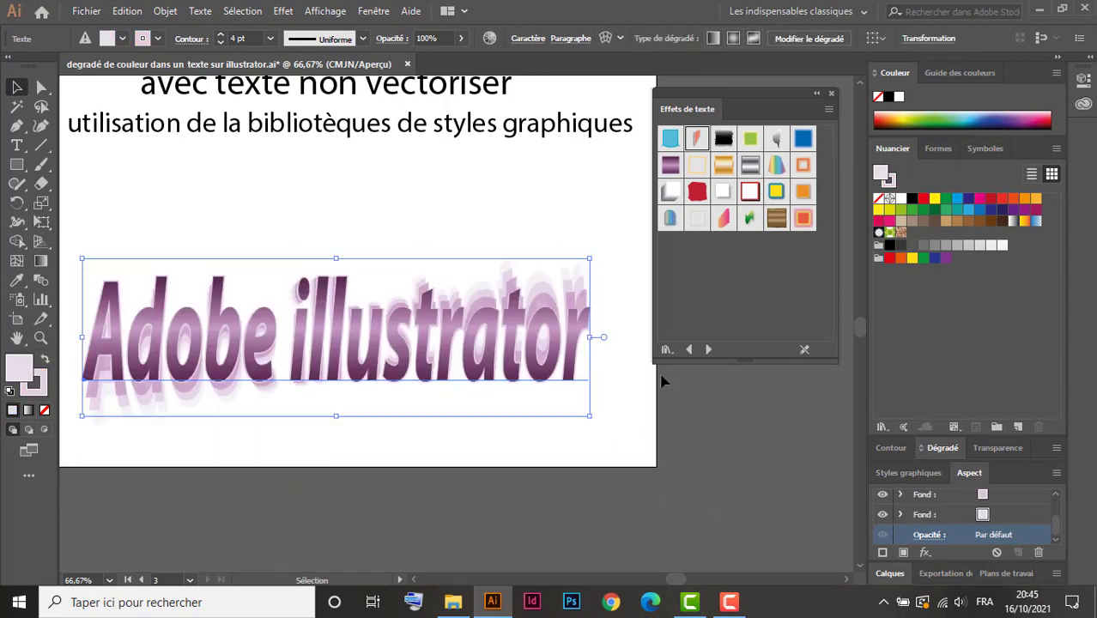
Step: Try the white style with the red outline on the text, and view the list of graphic style libraries, keeping Effets de texte
{"action": "left_click", "coordinate": [748, 192]}
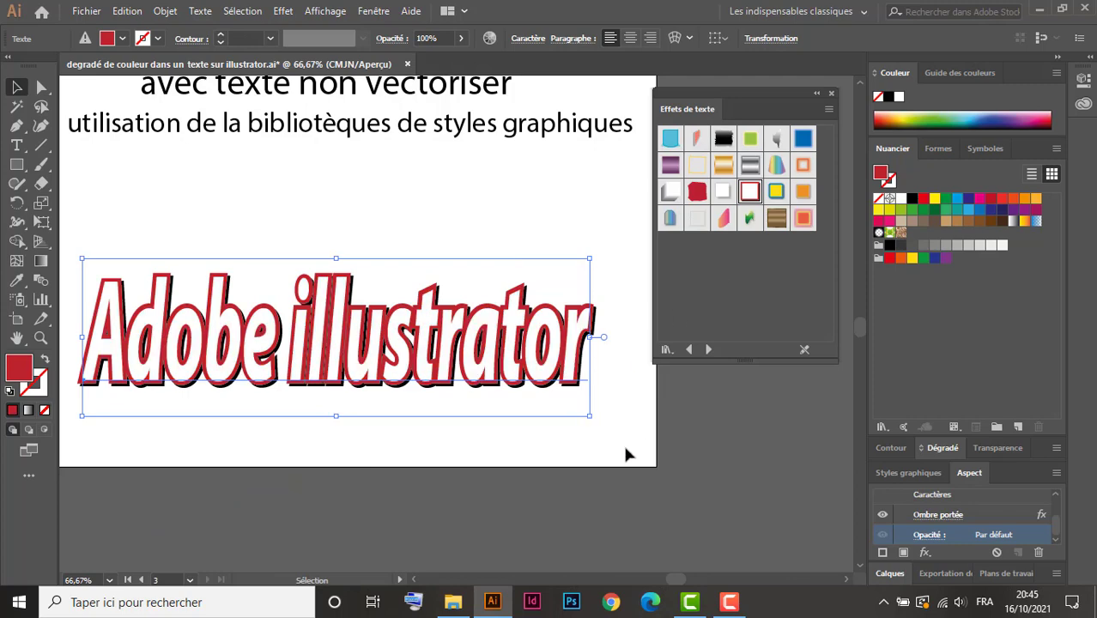
{"action": "left_click", "coordinate": [629, 468]}
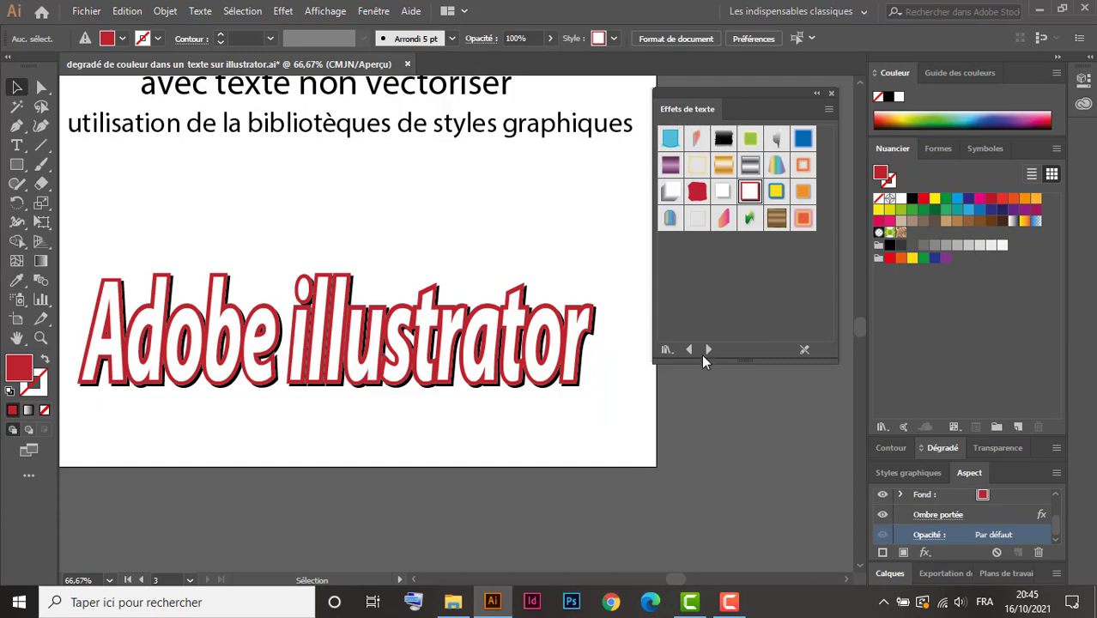
{"action": "left_click", "coordinate": [666, 349]}
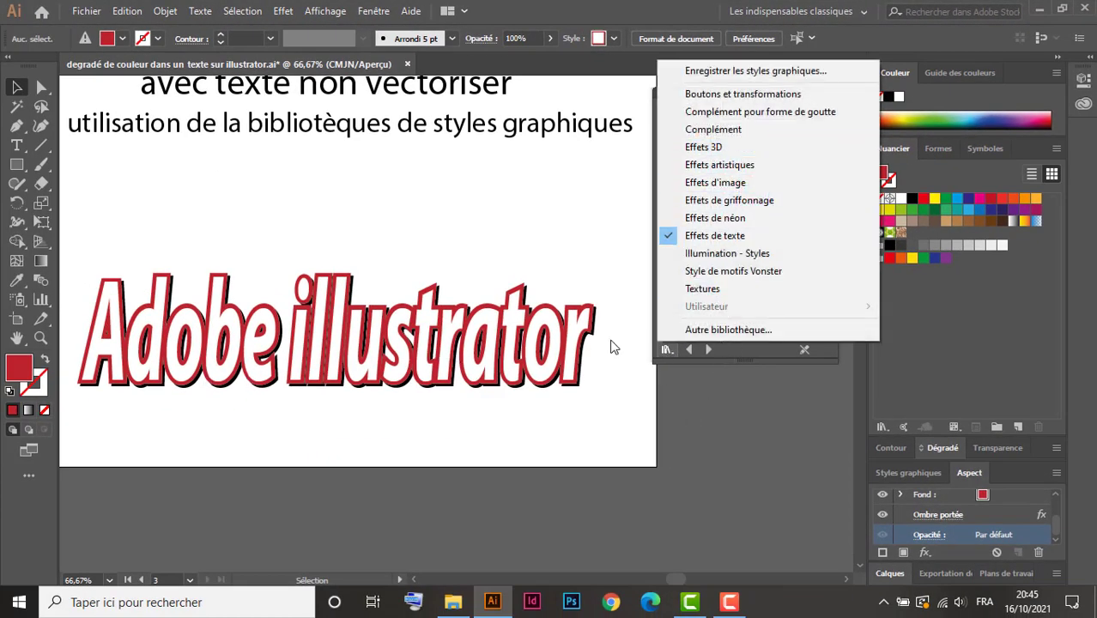
{"action": "left_click", "coordinate": [720, 236]}
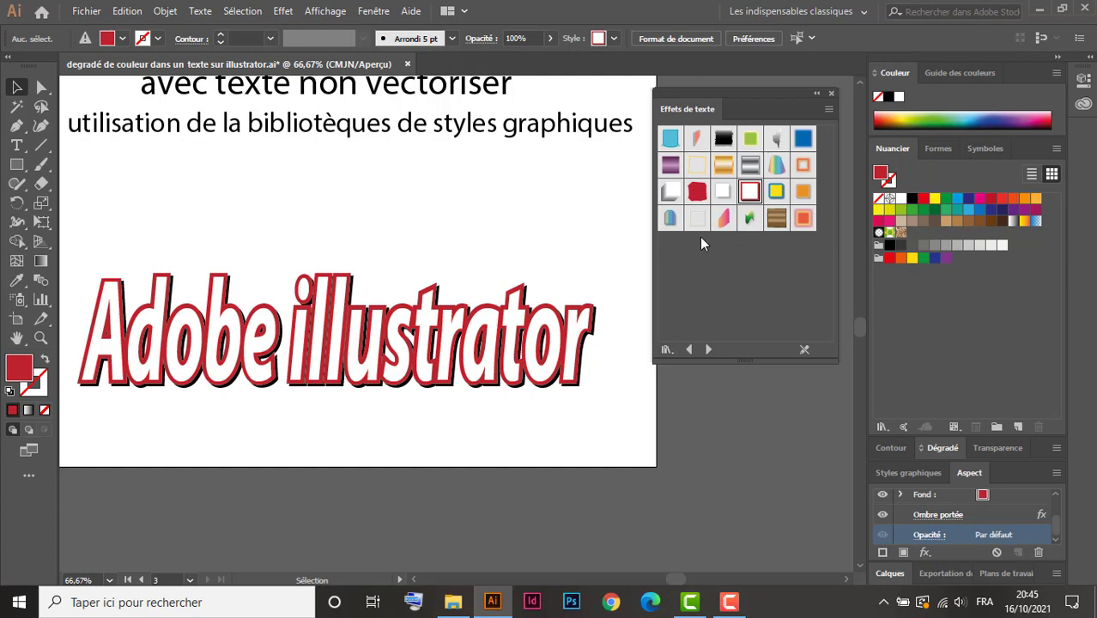
Step: Try the Répétition style on the "Adobe illustrator" text and deselect it
{"action": "left_click", "coordinate": [669, 194]}
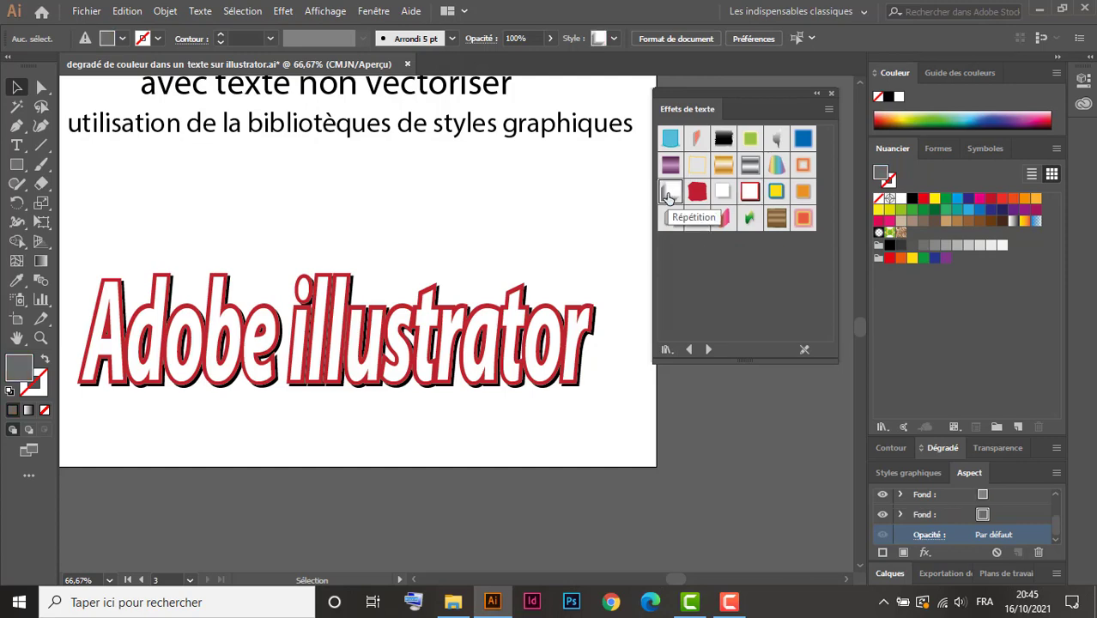
{"action": "left_click", "coordinate": [369, 356]}
{"action": "left_click", "coordinate": [666, 194]}
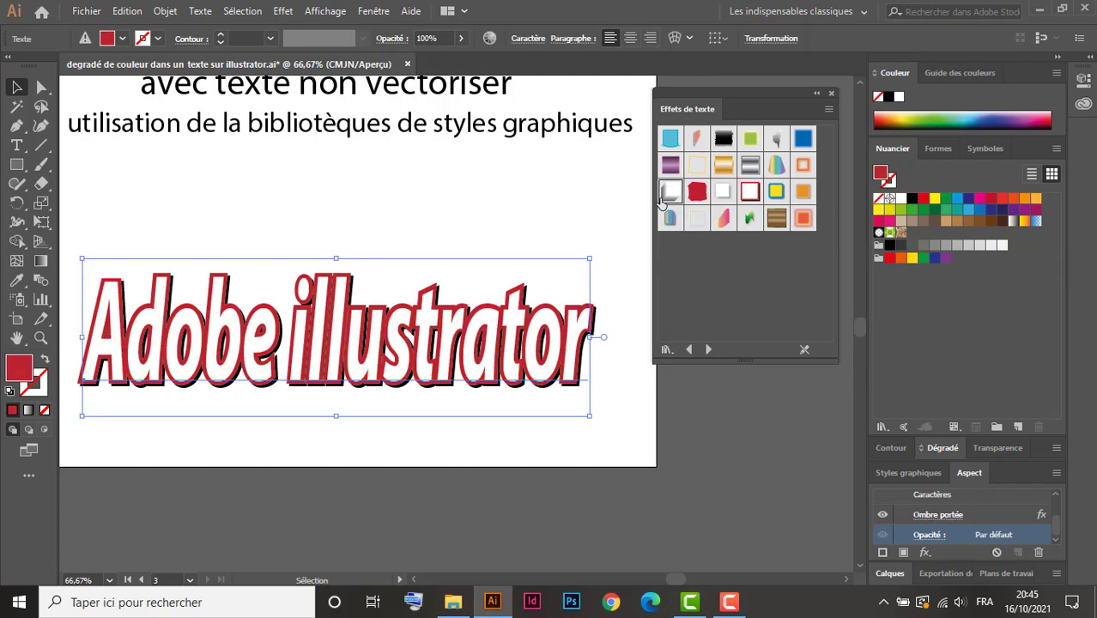
{"action": "left_click", "coordinate": [669, 193]}
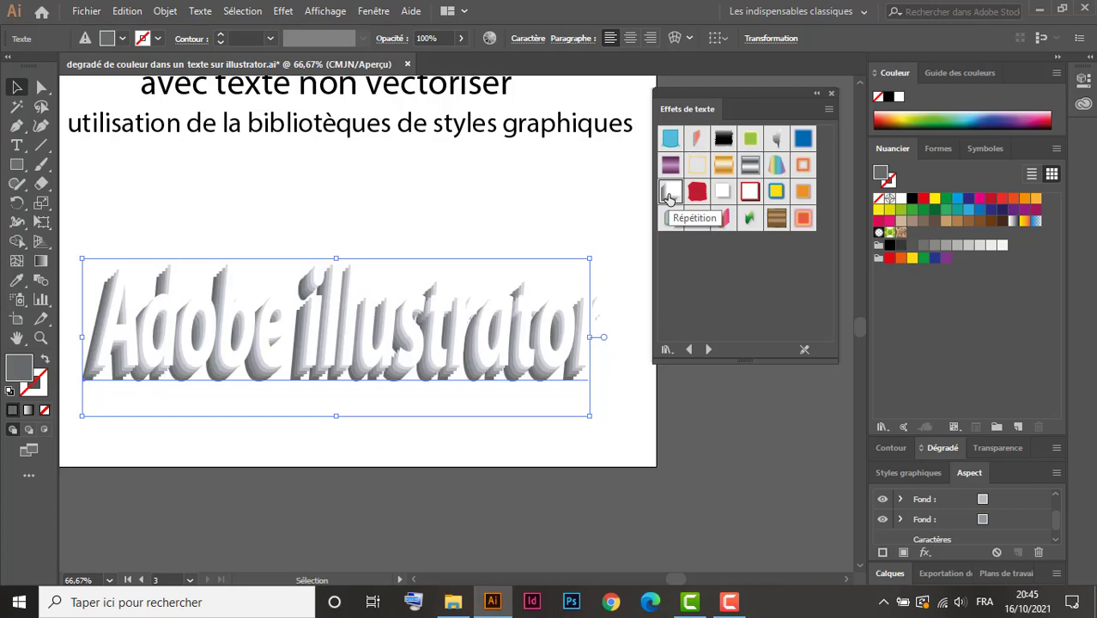
{"action": "left_click", "coordinate": [609, 449]}
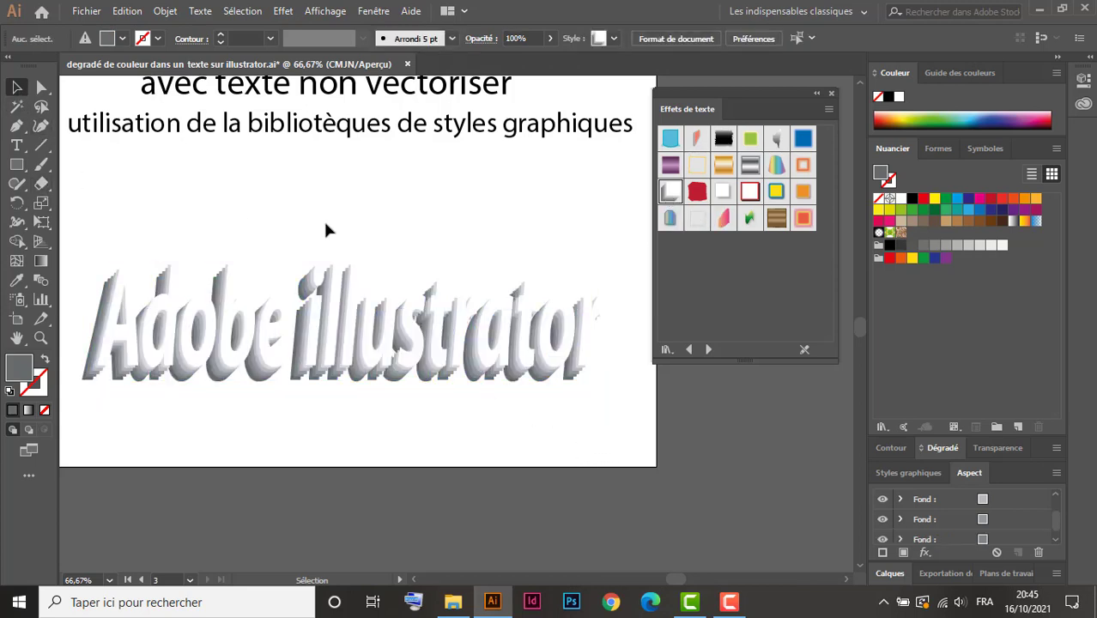
Step: Apply the Or métal style to the "Adobe illustrator" text and deselect it
{"action": "left_click", "coordinate": [723, 165]}
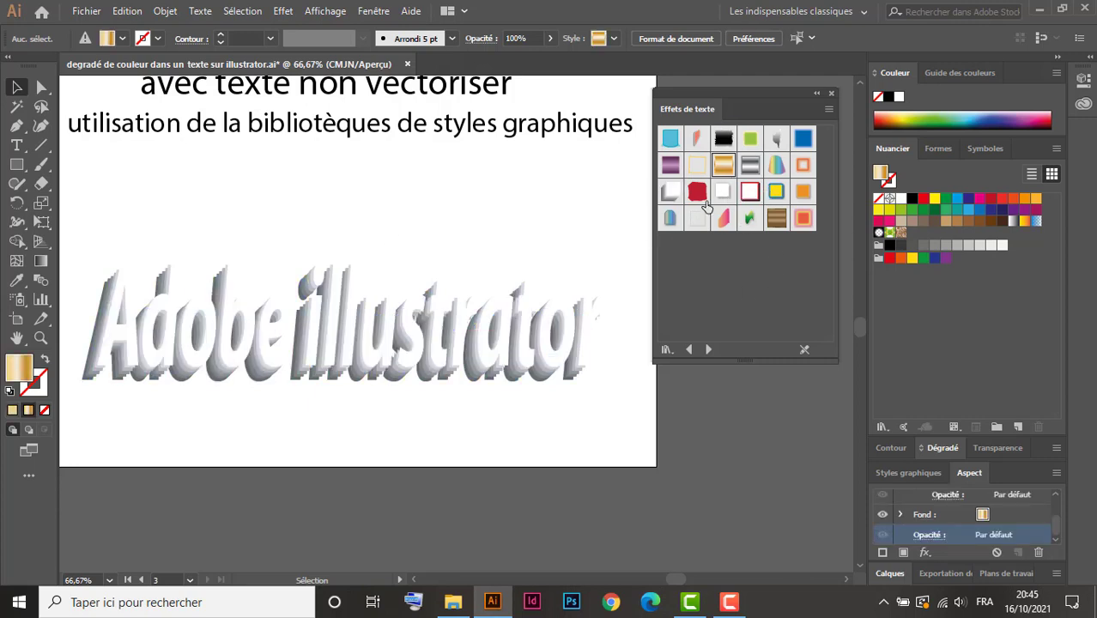
{"action": "left_click", "coordinate": [384, 313]}
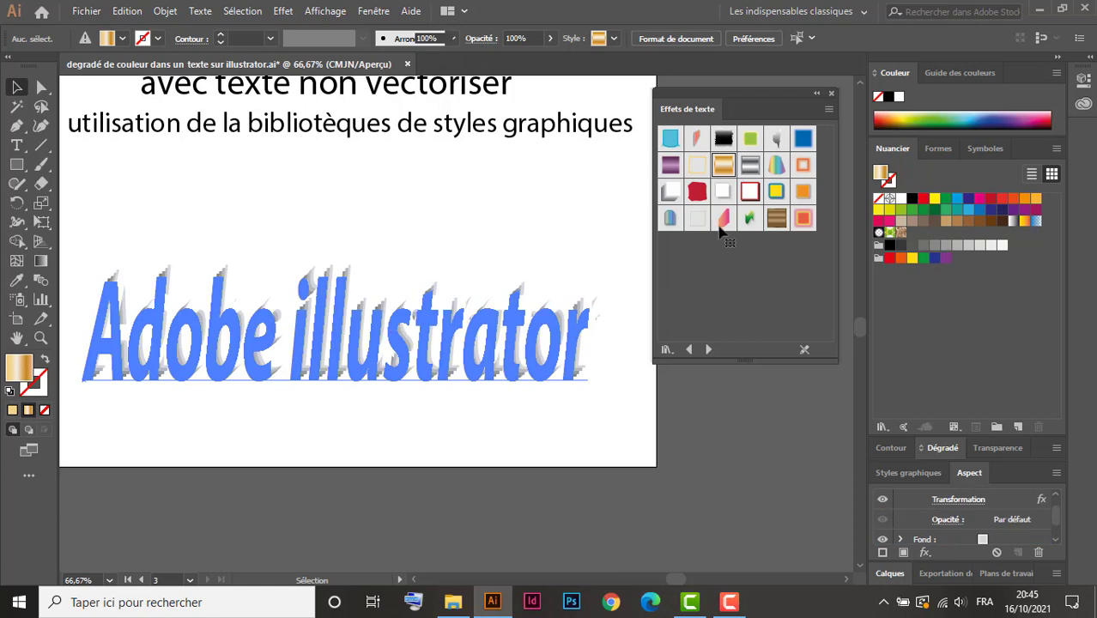
{"action": "left_click", "coordinate": [721, 168]}
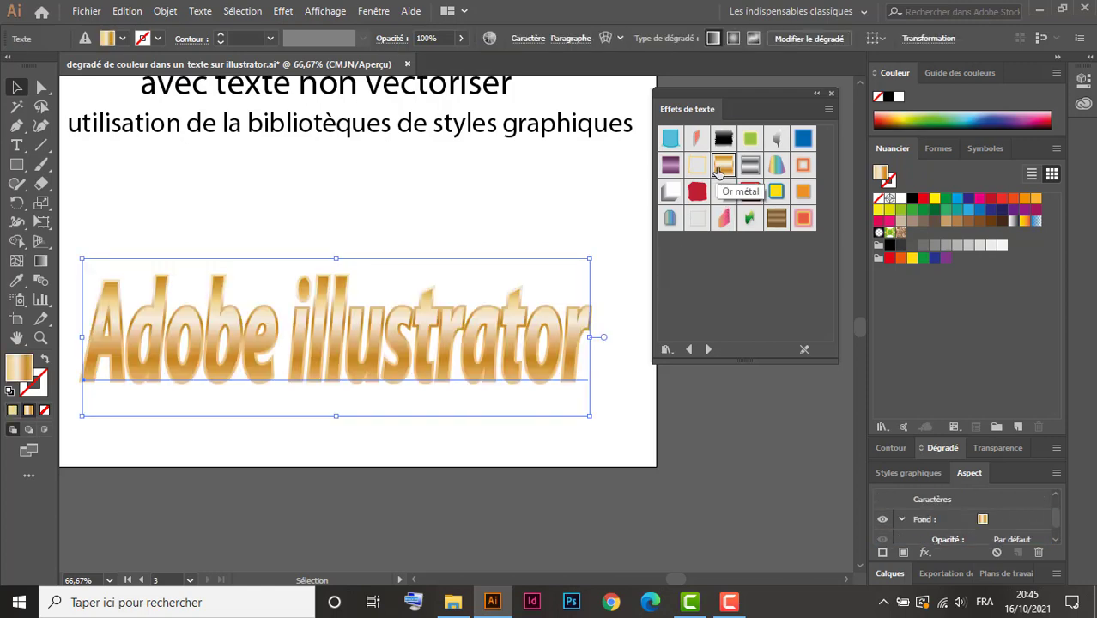
{"action": "left_click", "coordinate": [558, 230]}
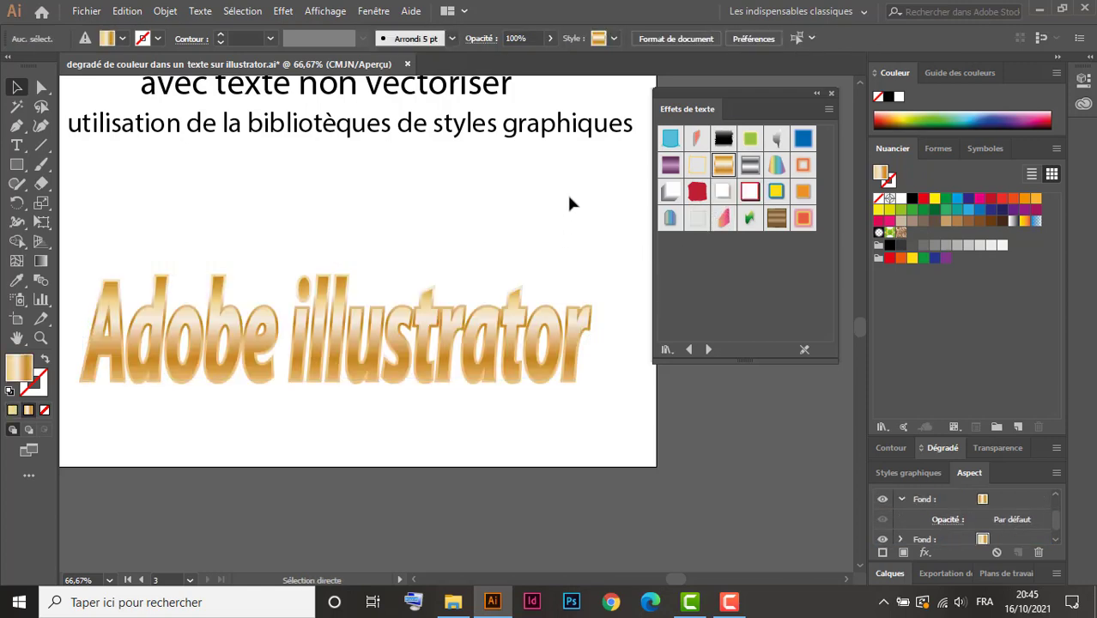
Step: Move the gold text slightly up and to the right to center it on the third artboard
{"action": "key", "text": "ctrl+minus"}
{"action": "key", "text": "ctrl+minus"}
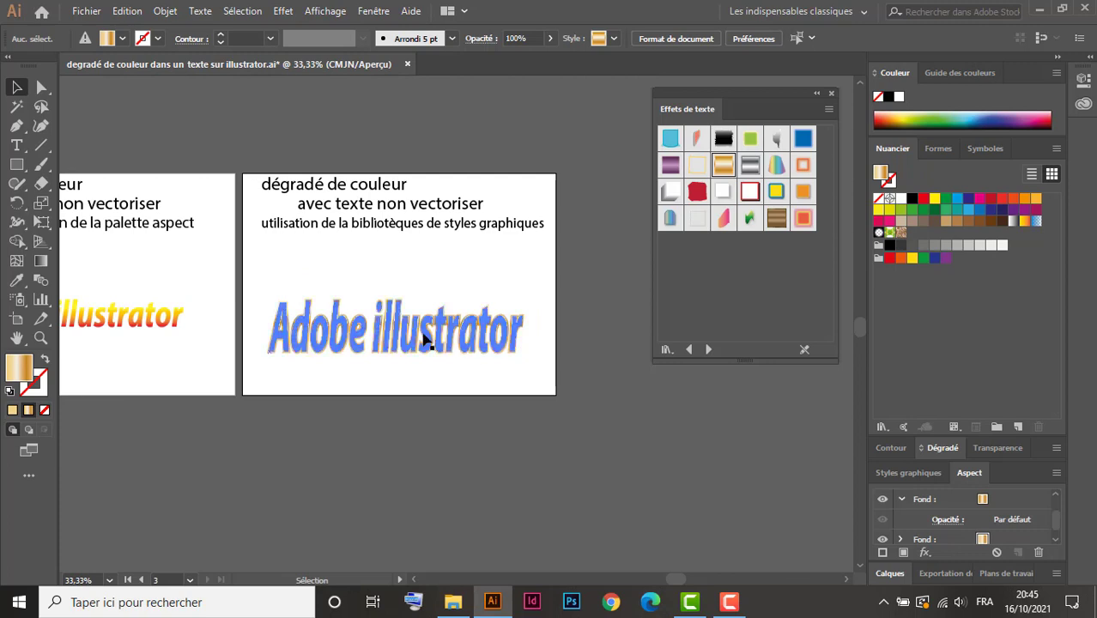
{"action": "left_click_drag", "start_coordinate": [428, 338], "coordinate": [460, 380]}
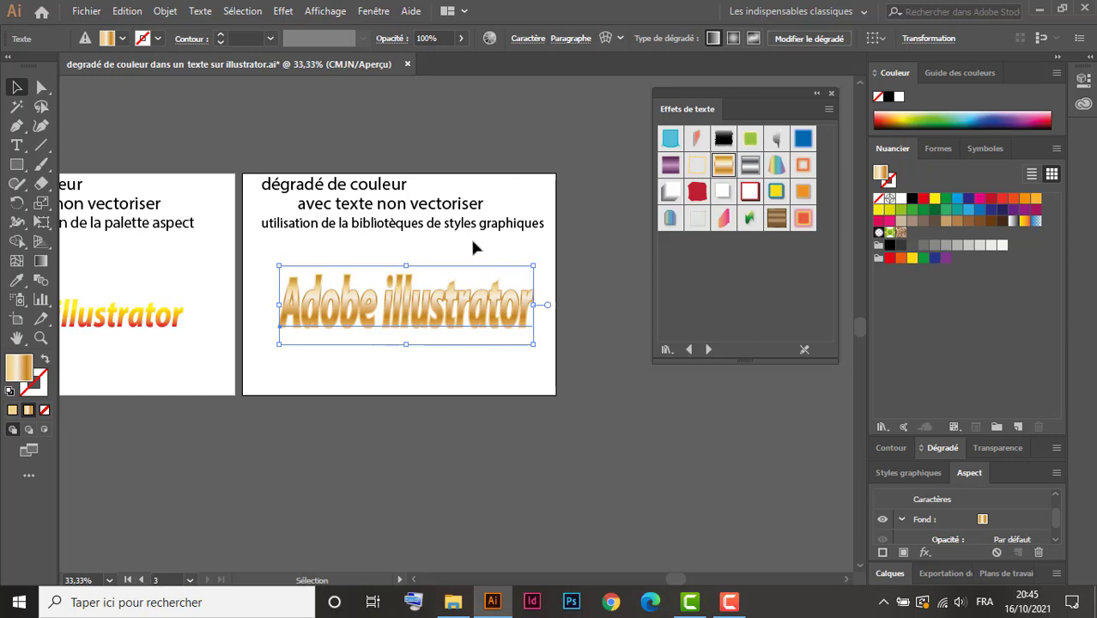
{"action": "left_click", "coordinate": [390, 247]}
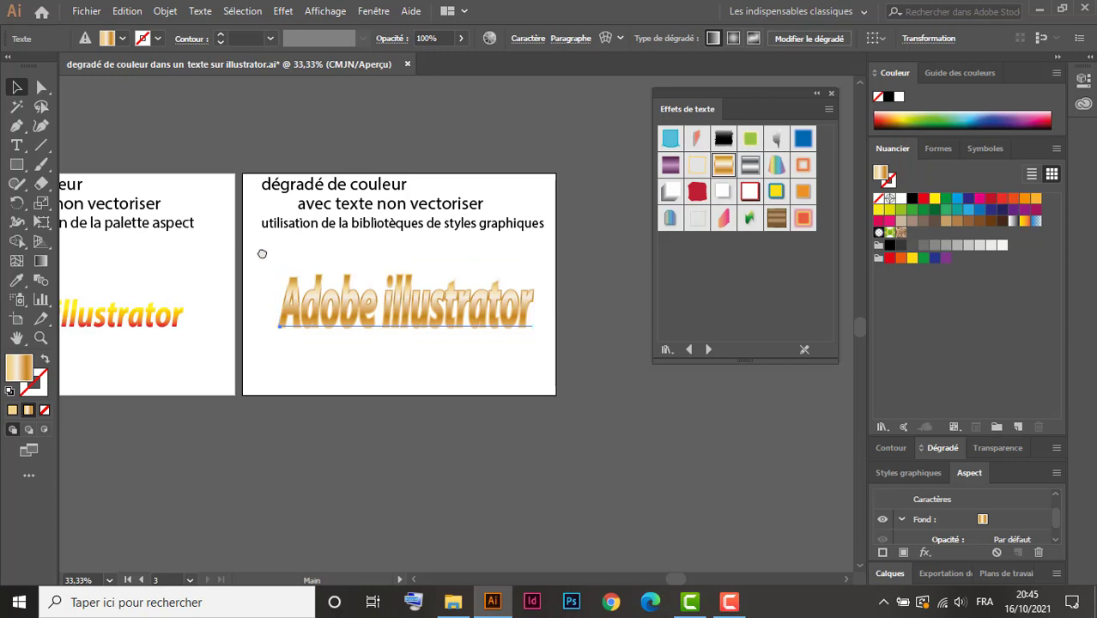
Step: Review the finished gradient texts on all three artboards
{"action": "left_click_drag", "start_coordinate": [261, 250], "coordinate": [527, 256]}
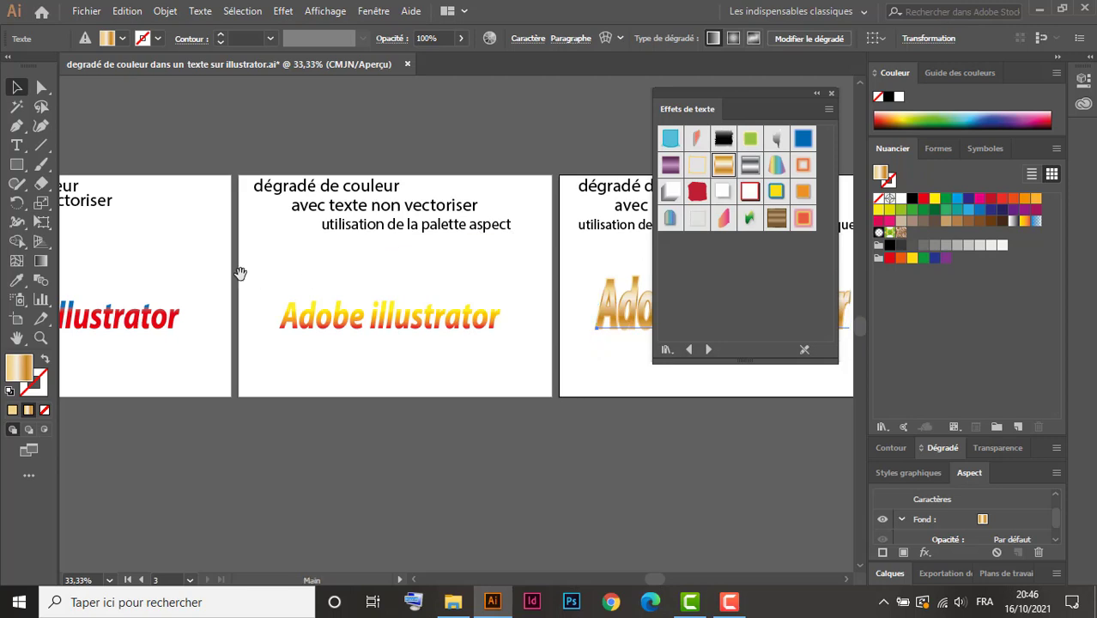
{"action": "left_click_drag", "start_coordinate": [237, 269], "coordinate": [536, 260]}
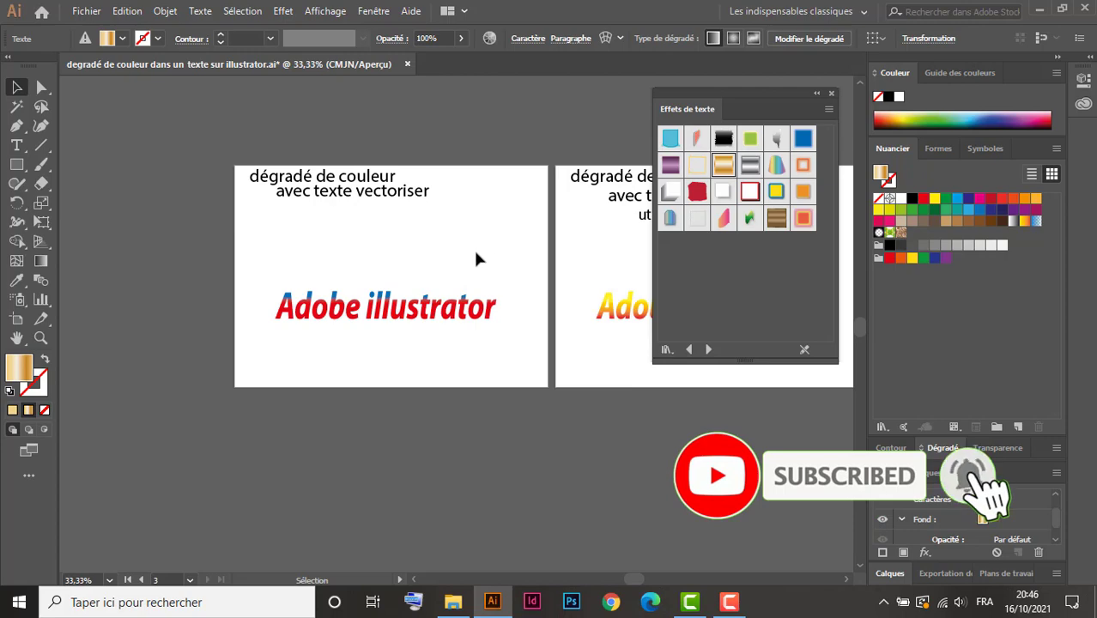
{"action": "left_click_drag", "start_coordinate": [529, 262], "coordinate": [370, 355]}
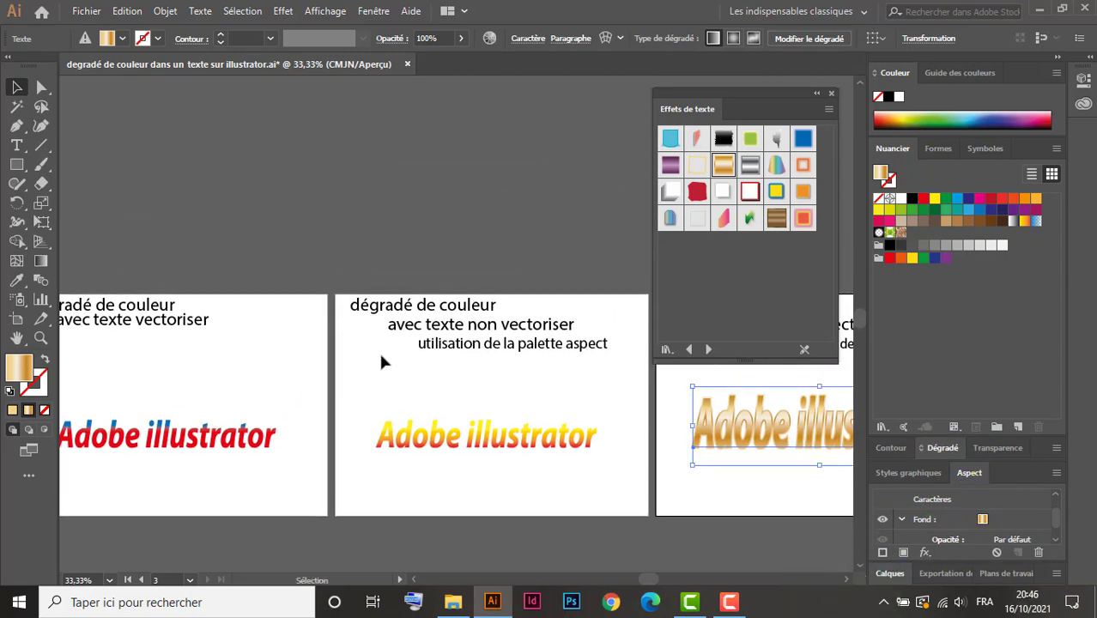
{"action": "key", "text": "ctrl+minus"}
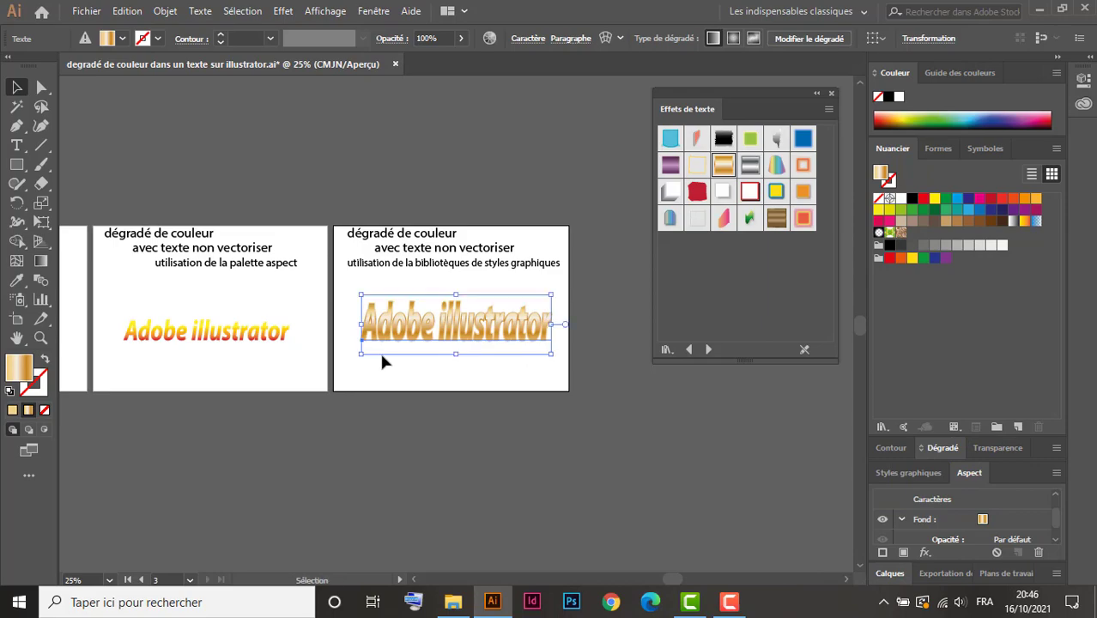